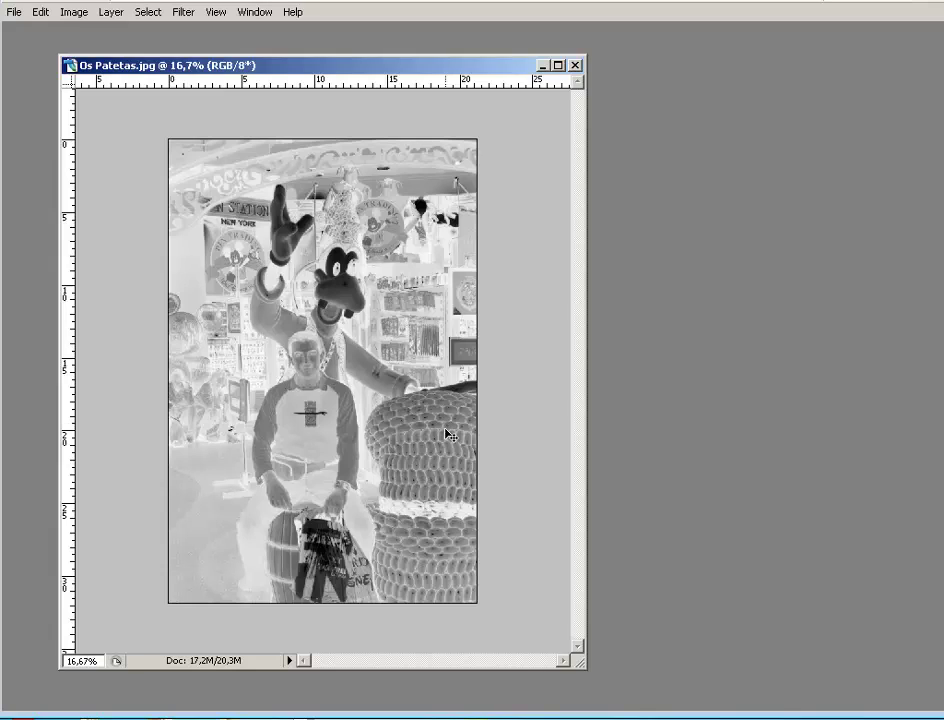
Restore the hidden panels and toolbox, and scroll the History panel to its earliest steps
click(468, 504)
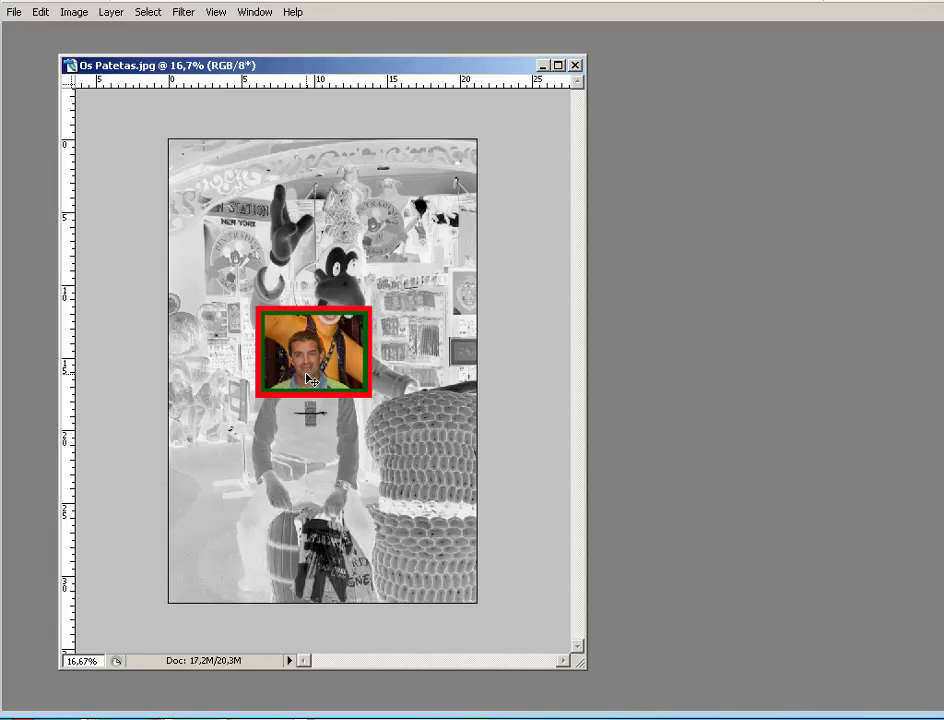
key(Tab)
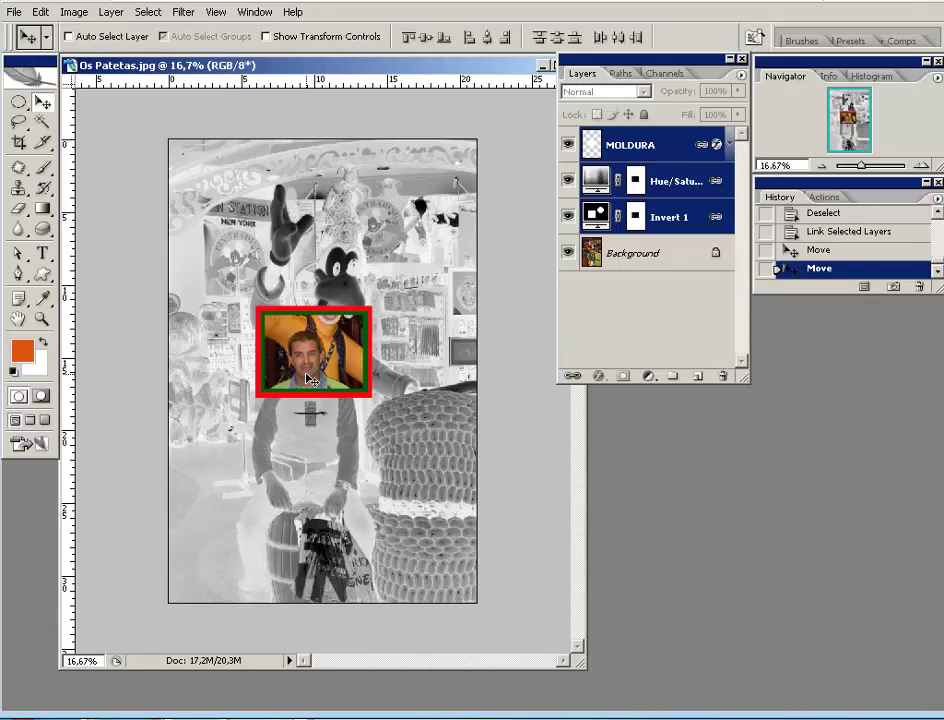
click(934, 257)
Revert the photo to its Open state, dock Layers, and add a new layer named MOLDURA
click(826, 255)
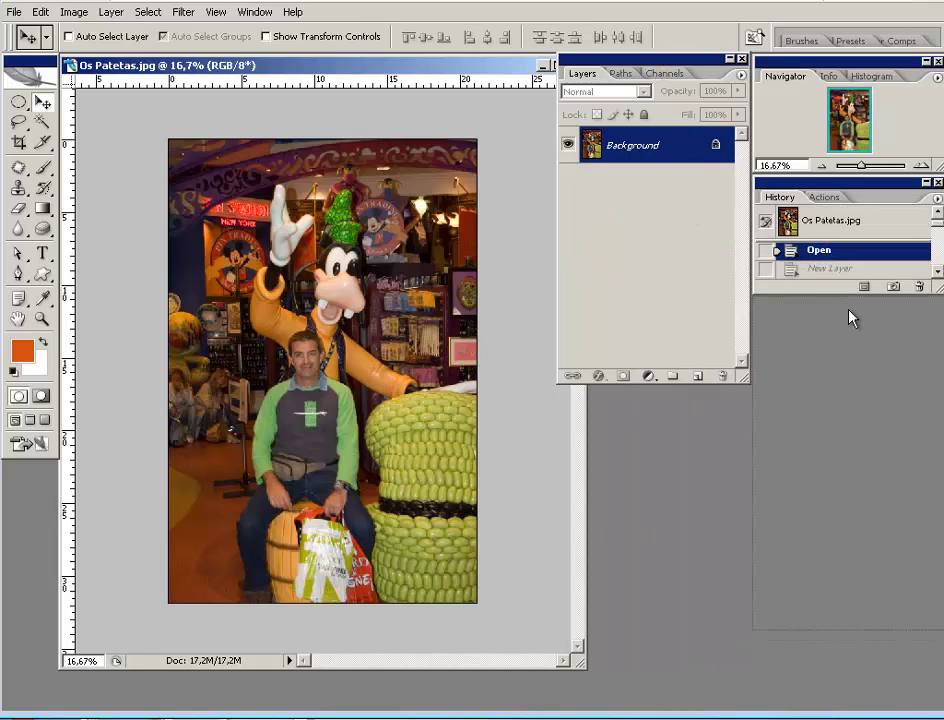
drag(800, 366, 845, 304)
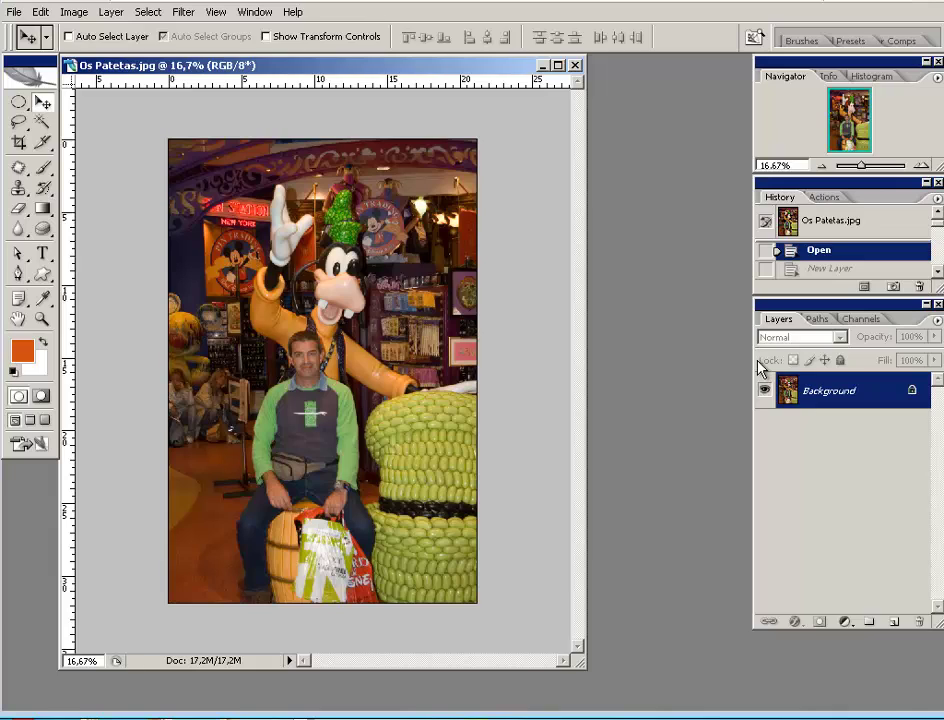
click(894, 625)
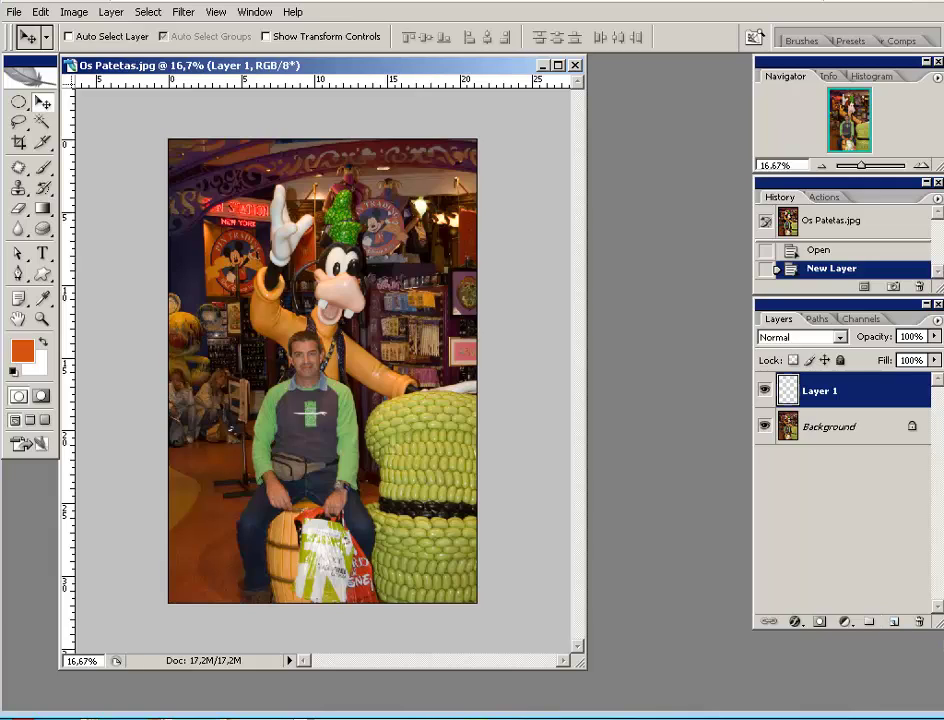
double_click(819, 390)
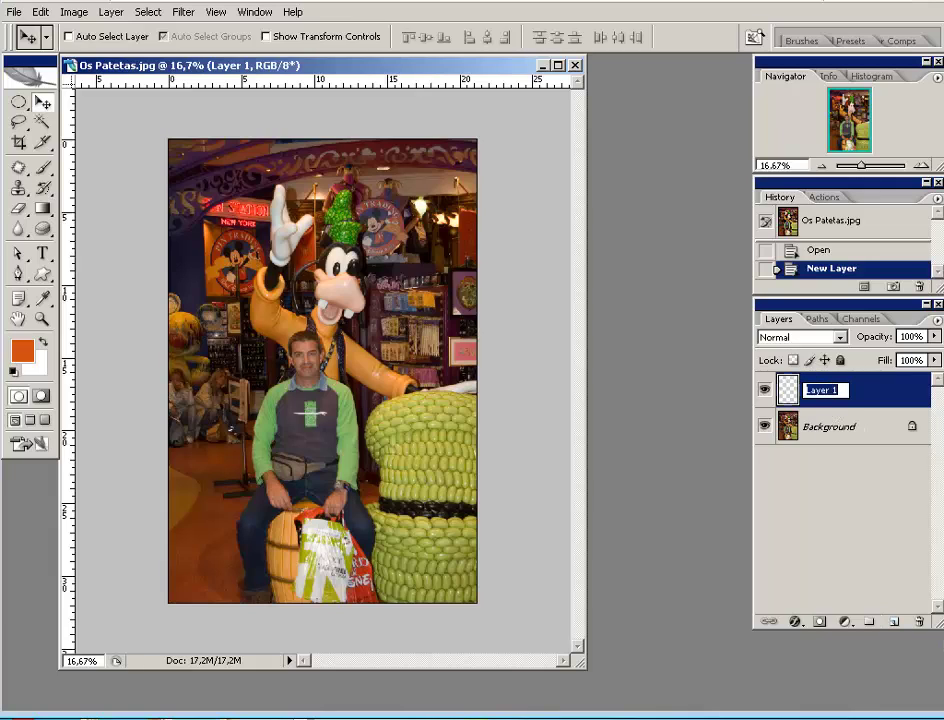
text(MOLD)
text(URA)
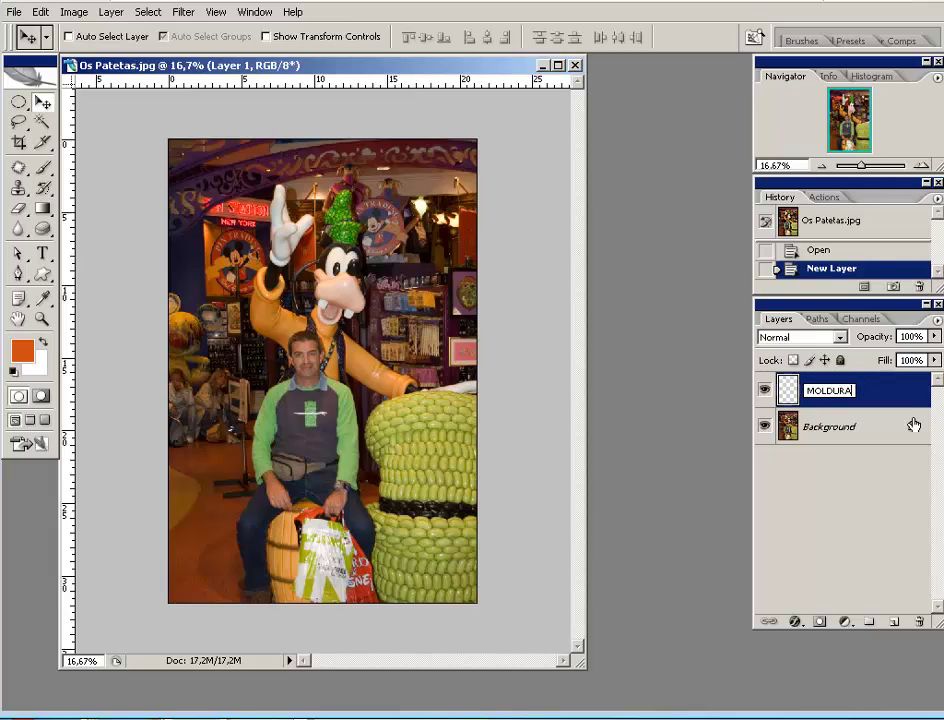
click(885, 390)
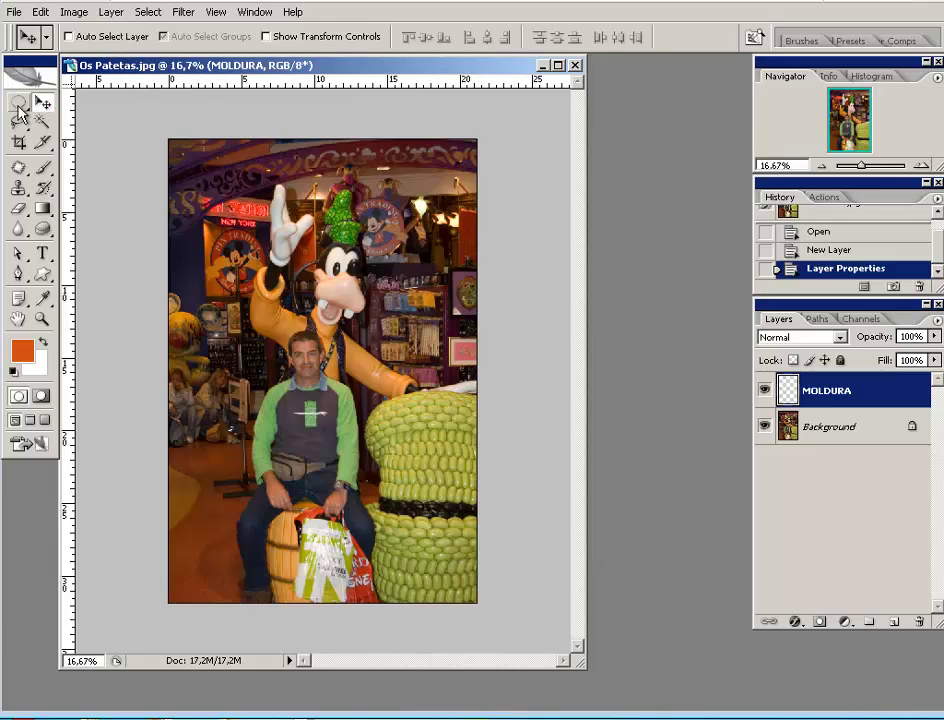
Draw a rectangle over the man's head and fill it with the orange foreground colour
drag(18, 106, 92, 98)
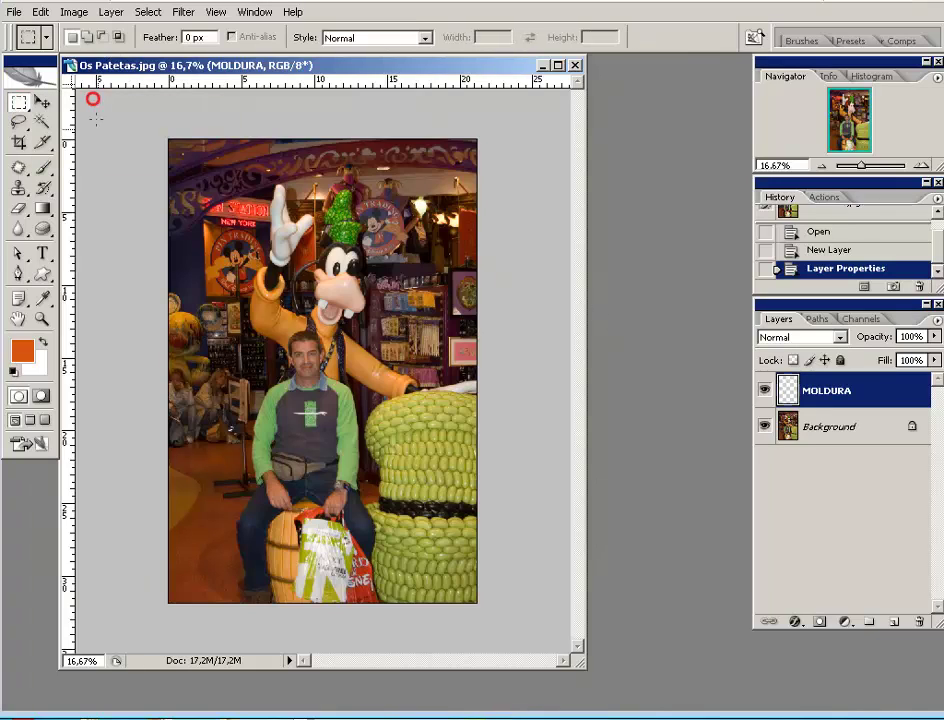
drag(262, 277, 374, 379)
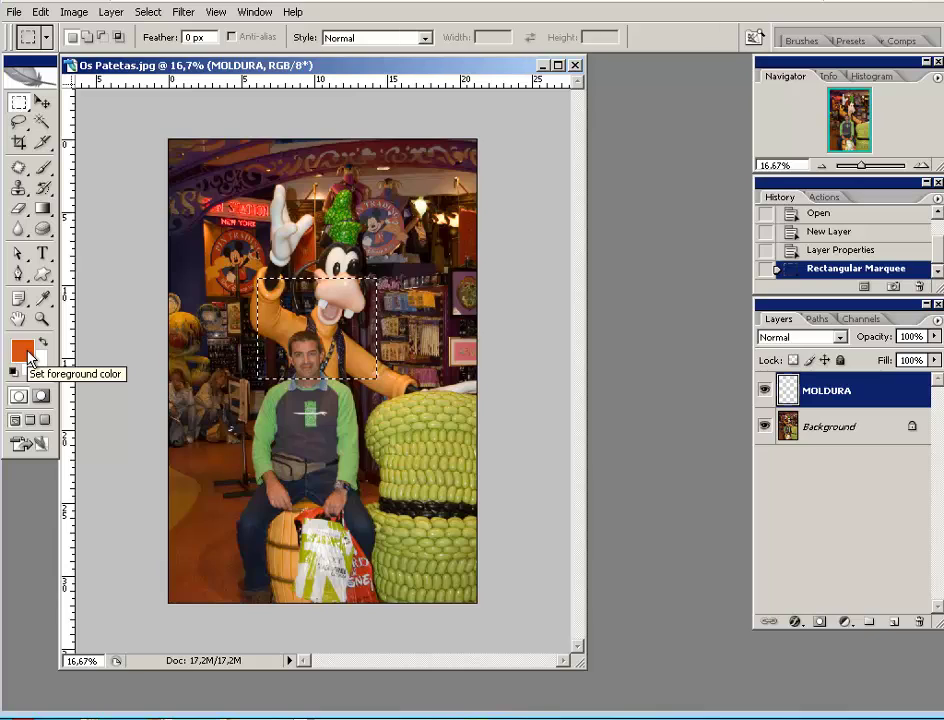
key(alt+BackSpace)
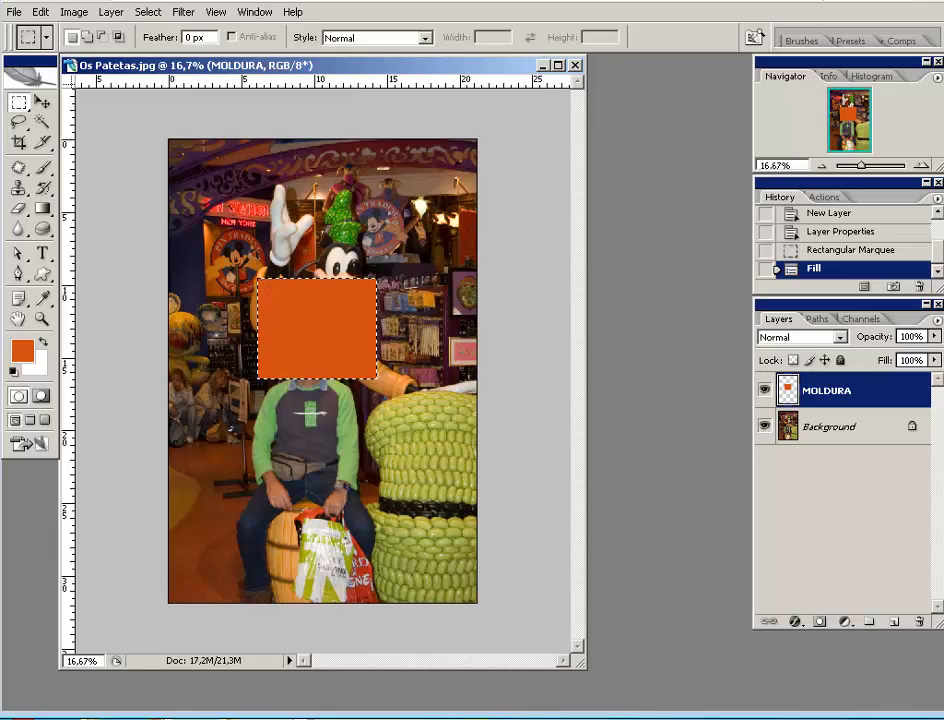
key(ctrl+d)
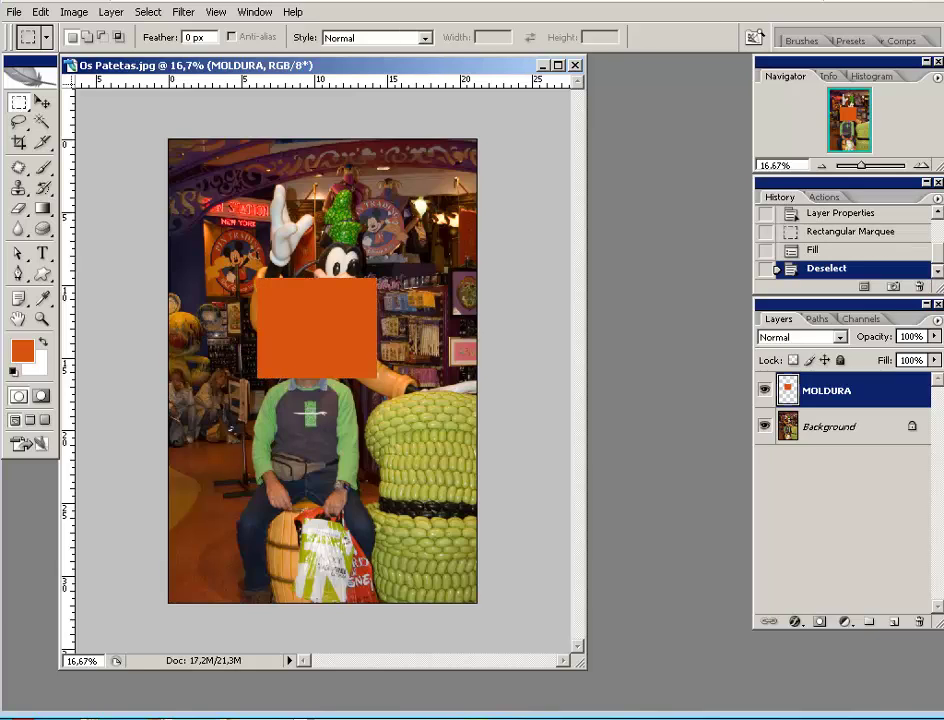
Move the orange rectangle down over the man's torso, with the Layers panel beside the canvas
click(42, 103)
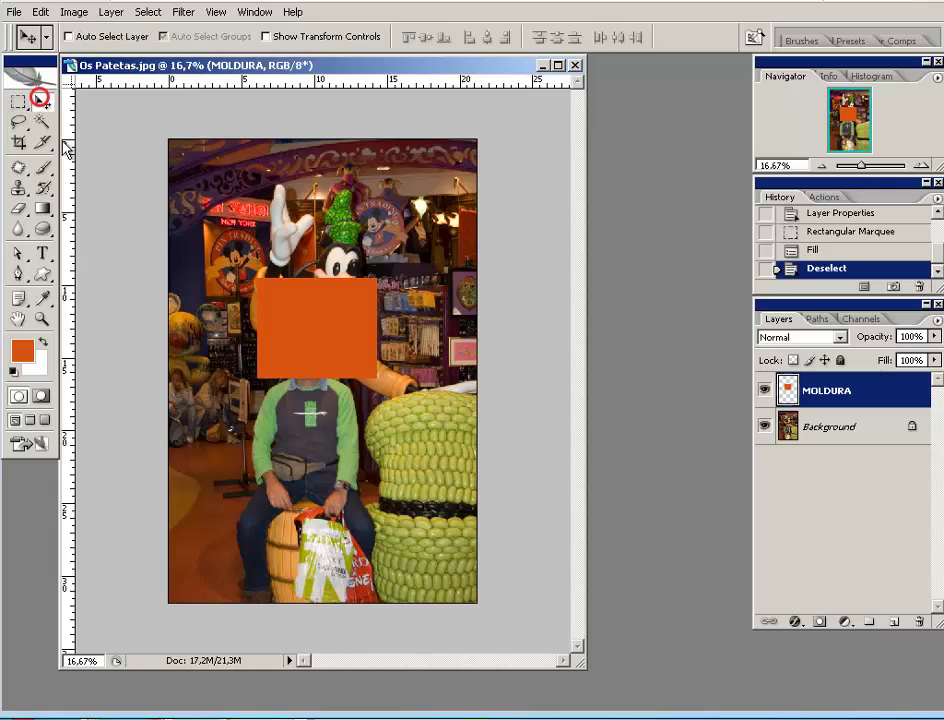
mouse_move(295, 321)
mouse_down()
mouse_move(261, 268)
mouse_move(280, 381)
mouse_move(297, 272)
mouse_move(320, 369)
mouse_move(324, 320)
mouse_move(296, 300)
mouse_move(276, 310)
mouse_move(304, 447)
mouse_move(356, 320)
mouse_move(322, 331)
mouse_move(333, 322)
mouse_move(316, 259)
mouse_move(341, 358)
mouse_move(405, 413)
mouse_move(298, 462)
mouse_move(300, 443)
mouse_up()
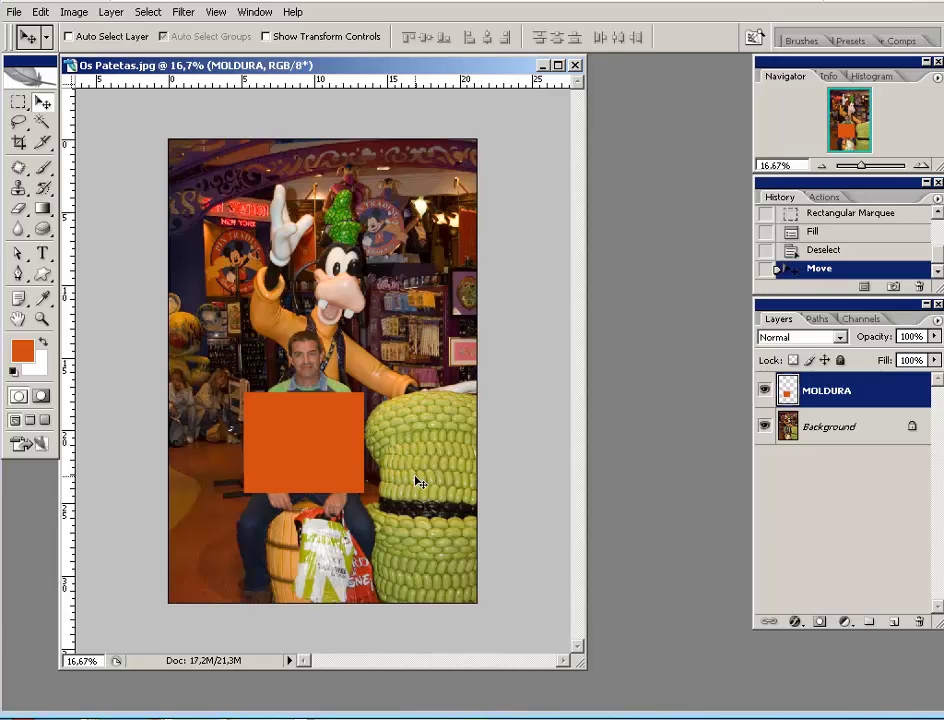
mouse_move(822, 305)
mouse_down()
mouse_move(632, 141)
mouse_move(631, 70)
mouse_up()
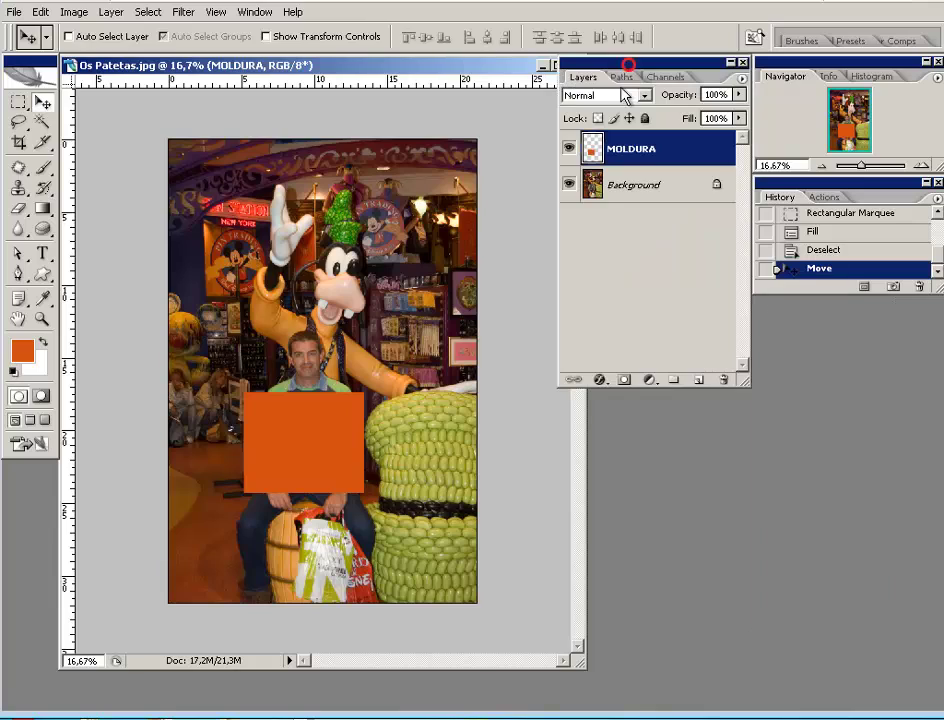
Add a Stroke style to MOLDURA: 29 px, Inside position, Gradient fill type
click(600, 381)
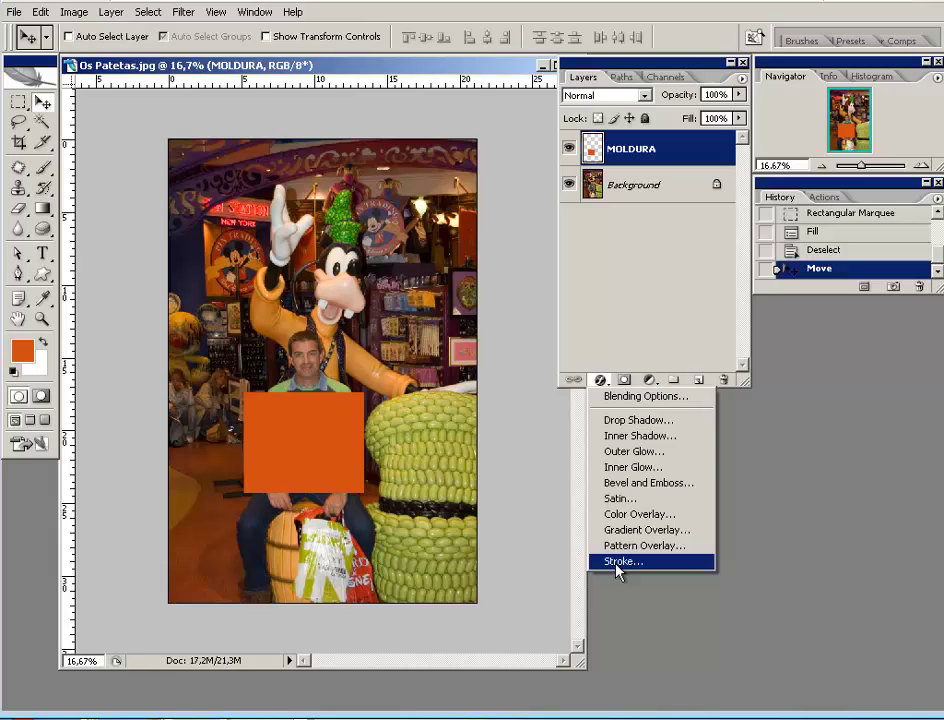
click(618, 564)
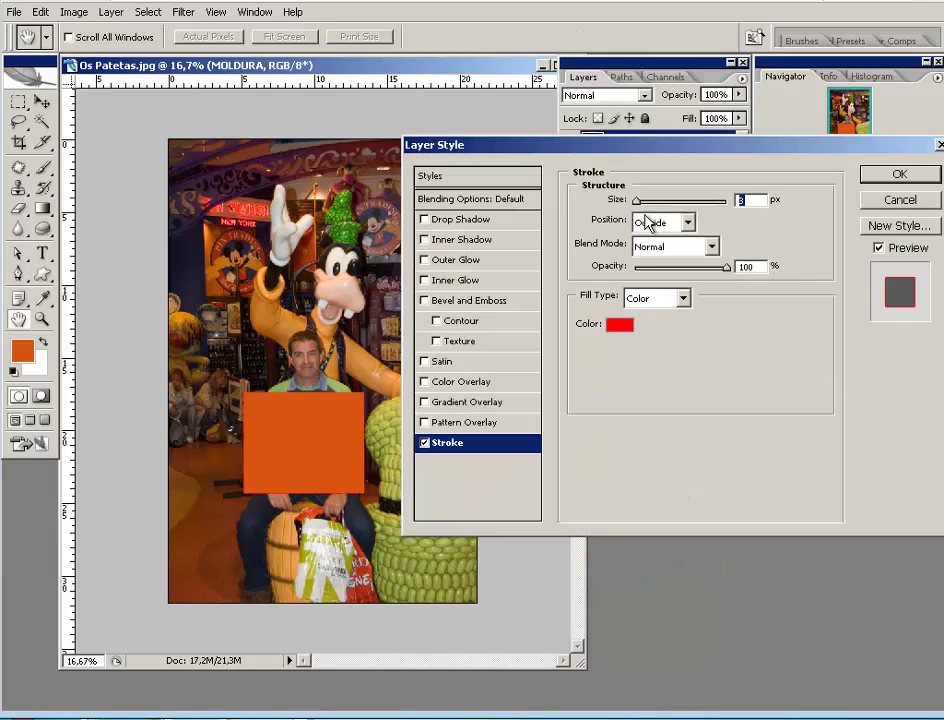
drag(636, 200, 650, 201)
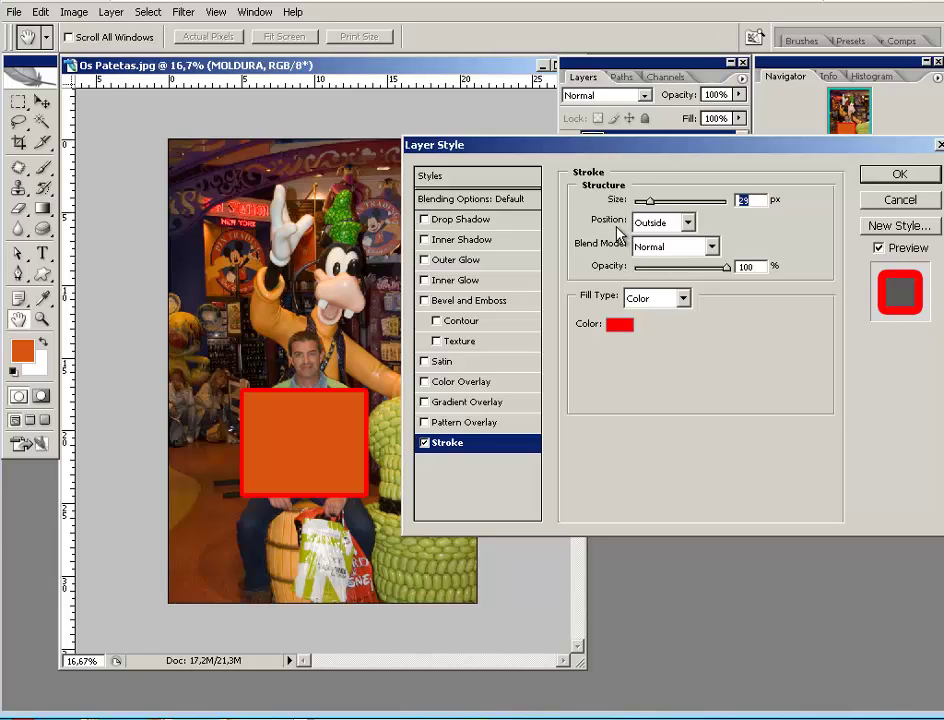
click(688, 223)
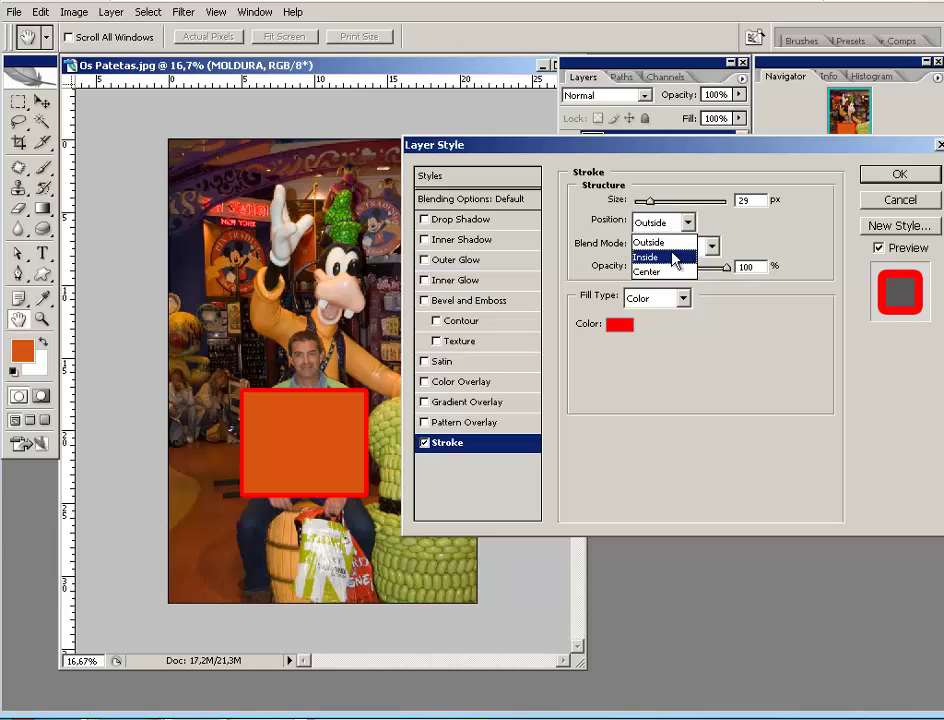
click(665, 258)
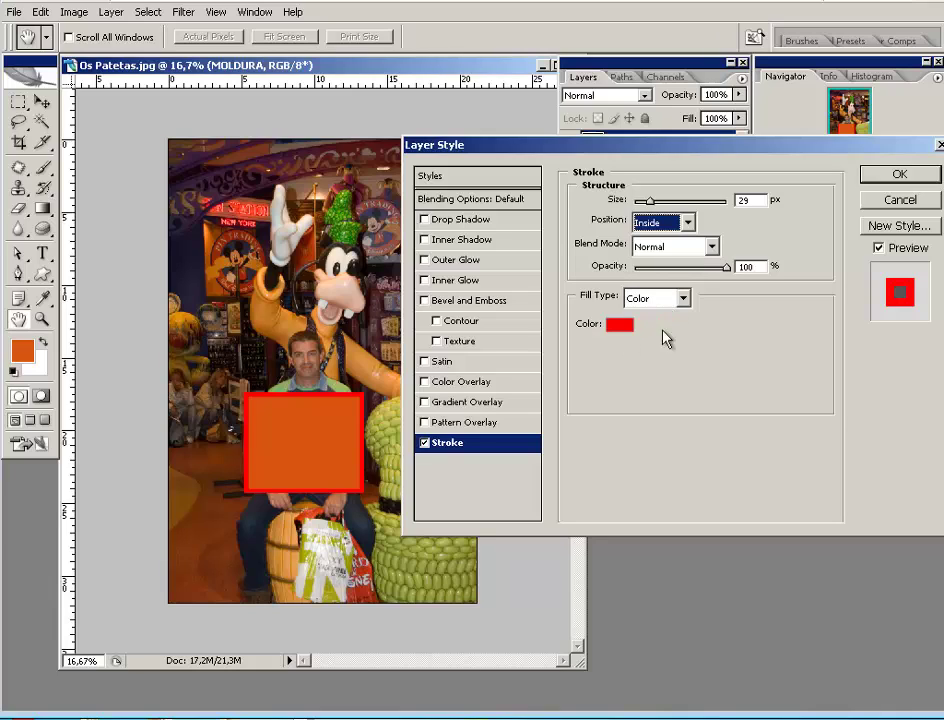
click(686, 299)
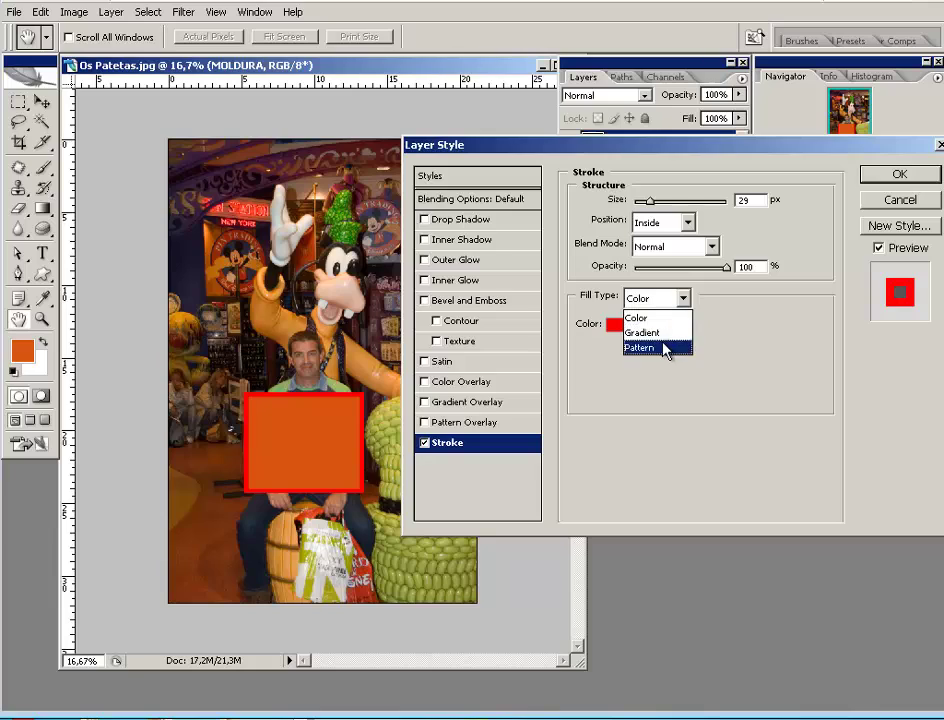
click(659, 333)
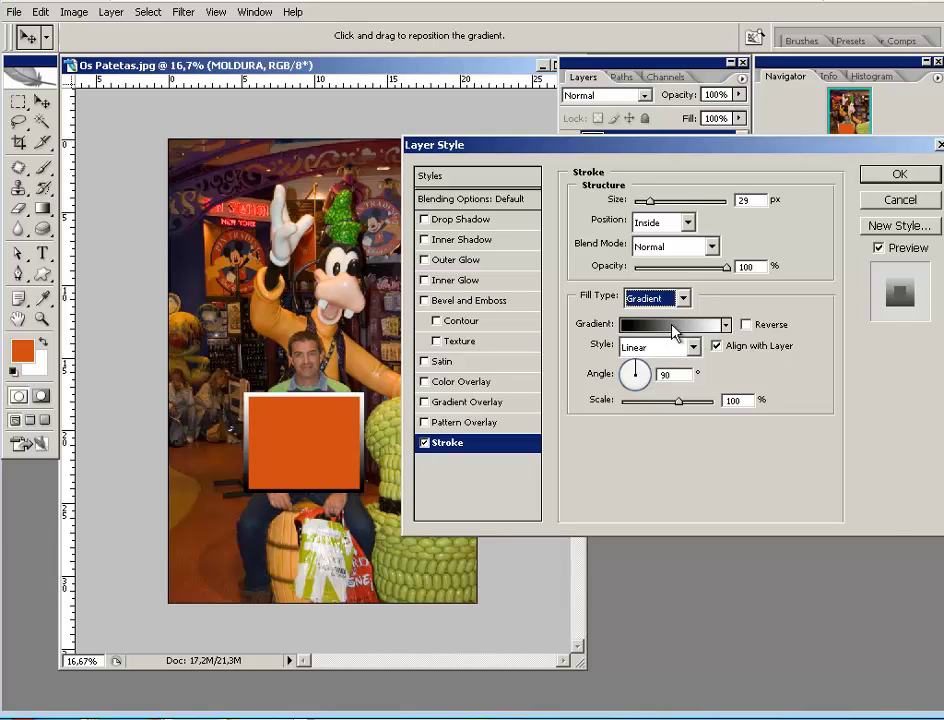
click(675, 332)
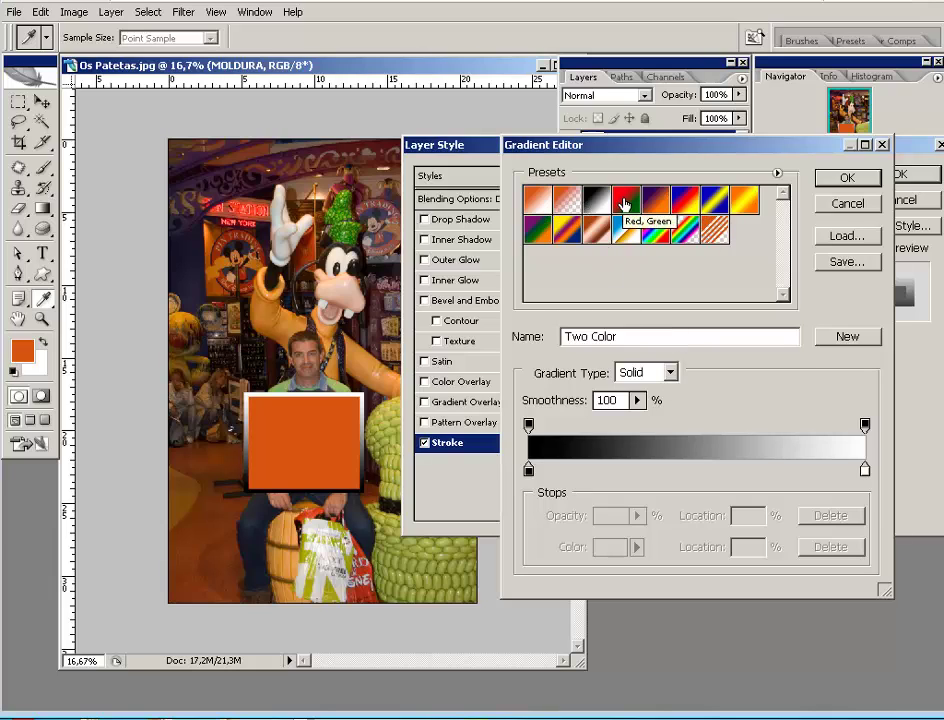
Apply the Red, Green gradient with stops at 52% and 56% for a sharp edge
double_click(624, 200)
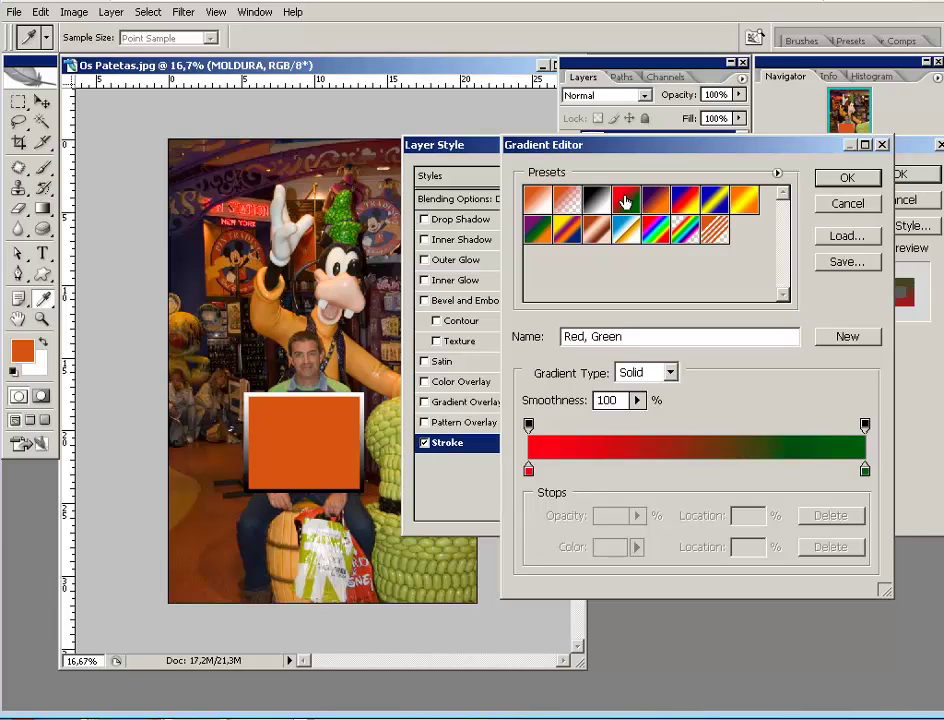
click(679, 236)
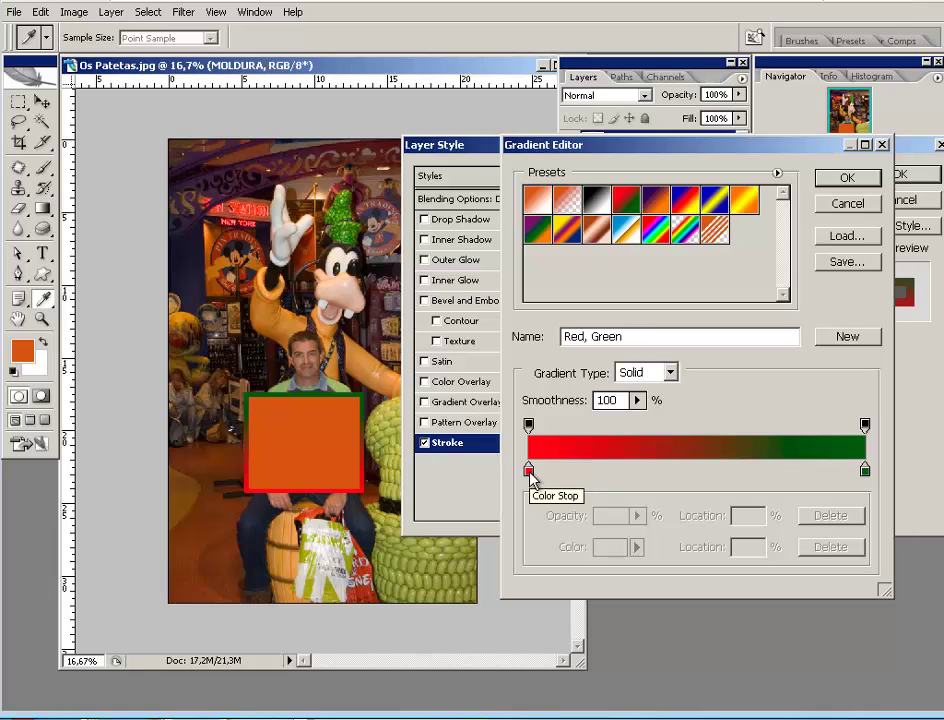
drag(529, 472, 709, 479)
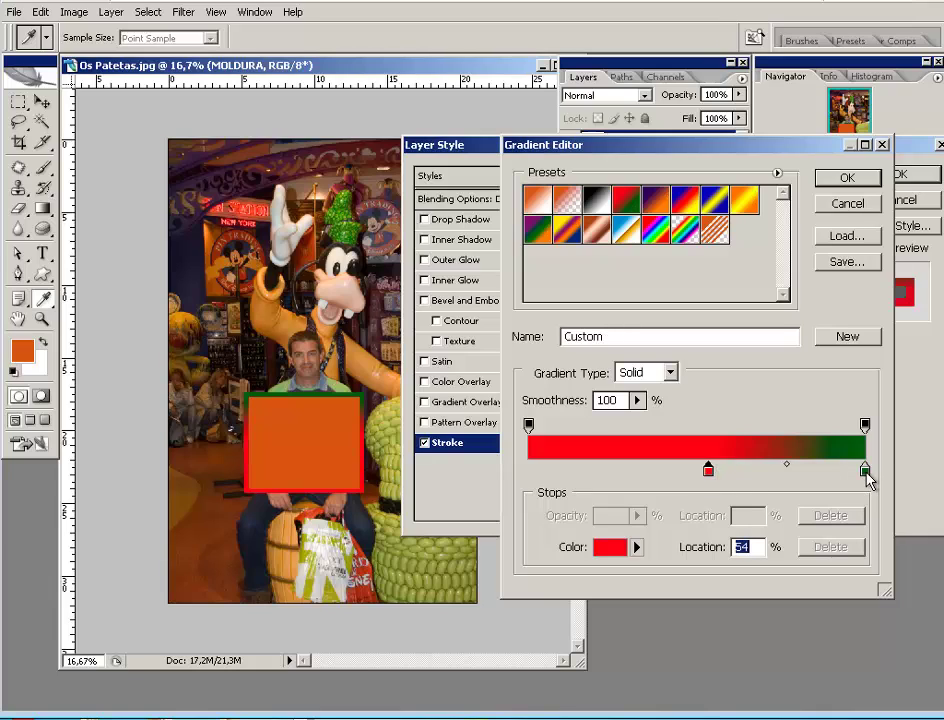
drag(866, 473, 712, 480)
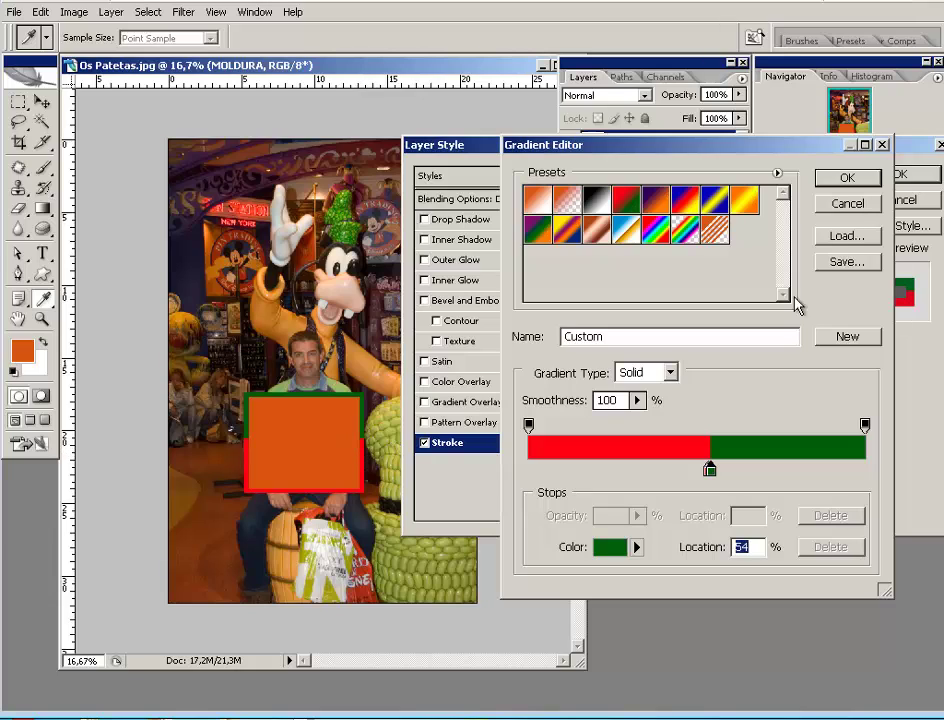
click(847, 180)
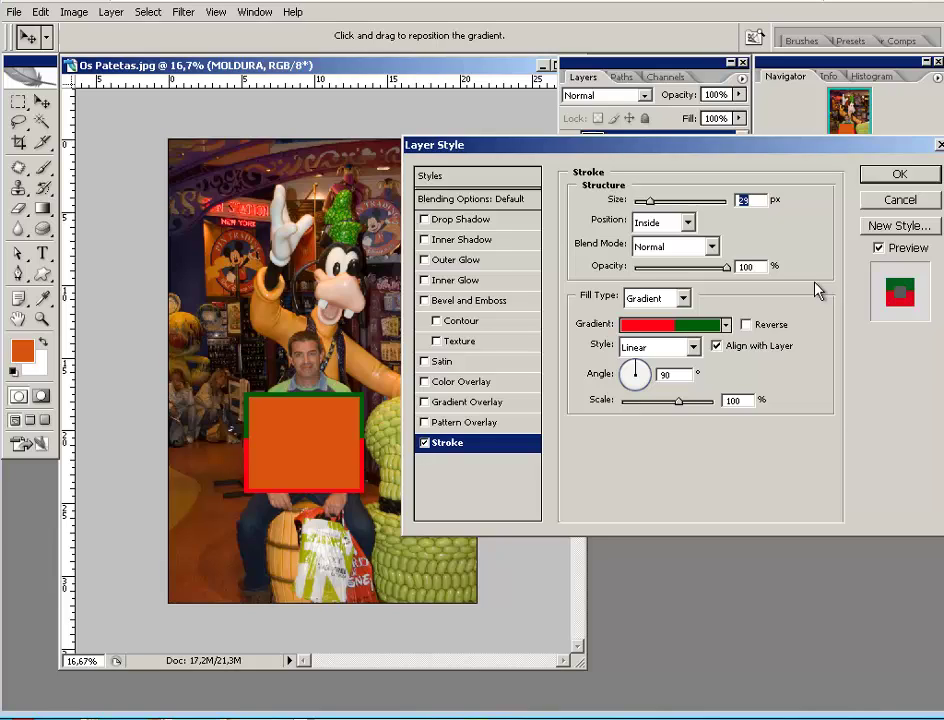
Make the stroke a Shape Burst gradient about 35 px thick, then nudge the square up
click(692, 347)
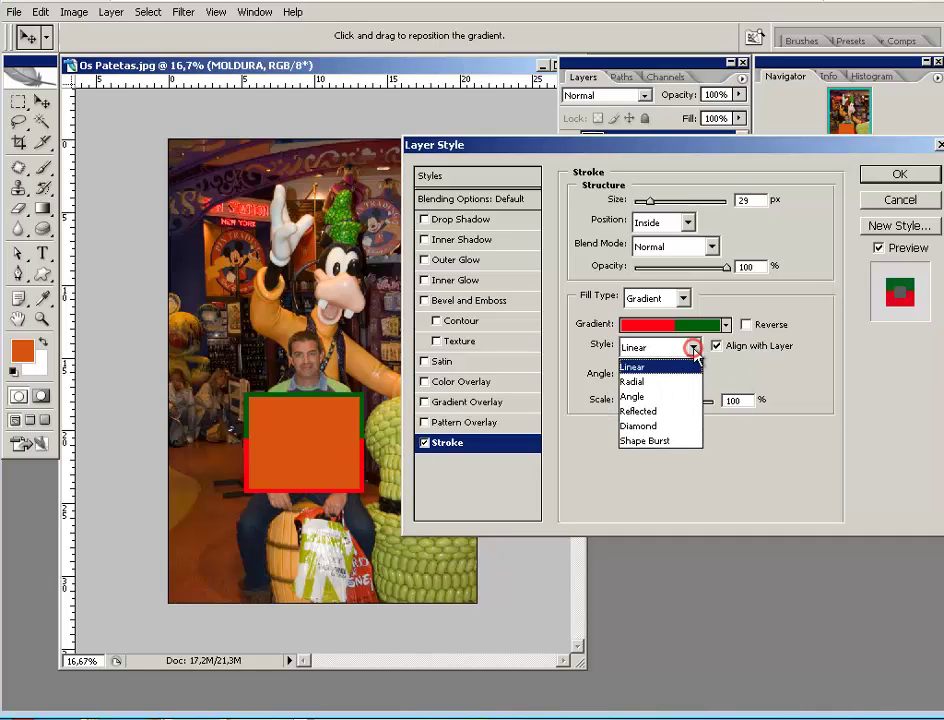
click(656, 442)
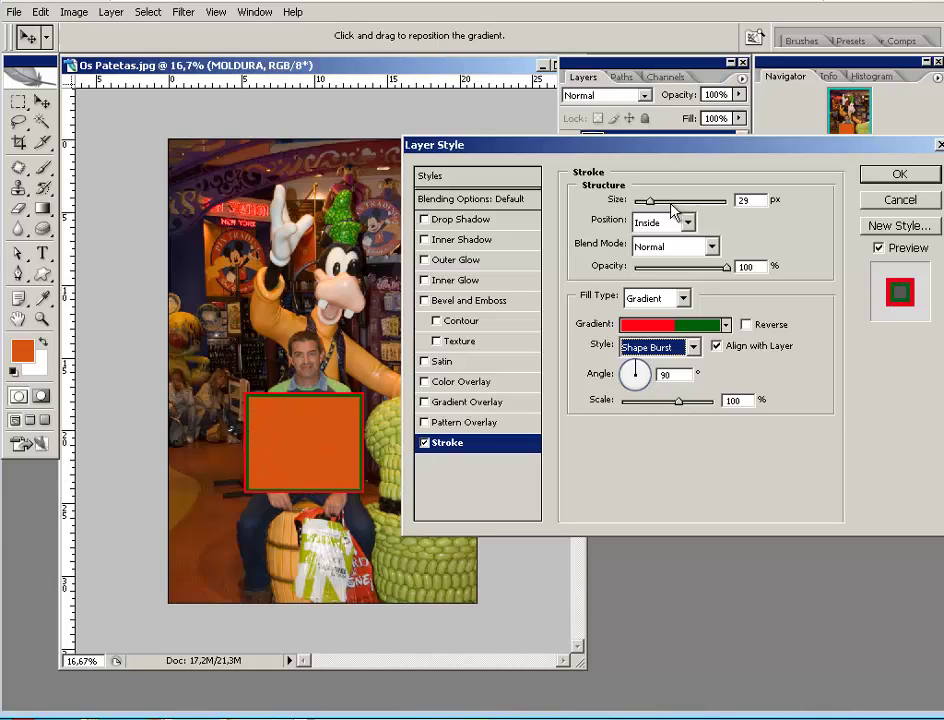
click(648, 201)
drag(648, 201, 659, 202)
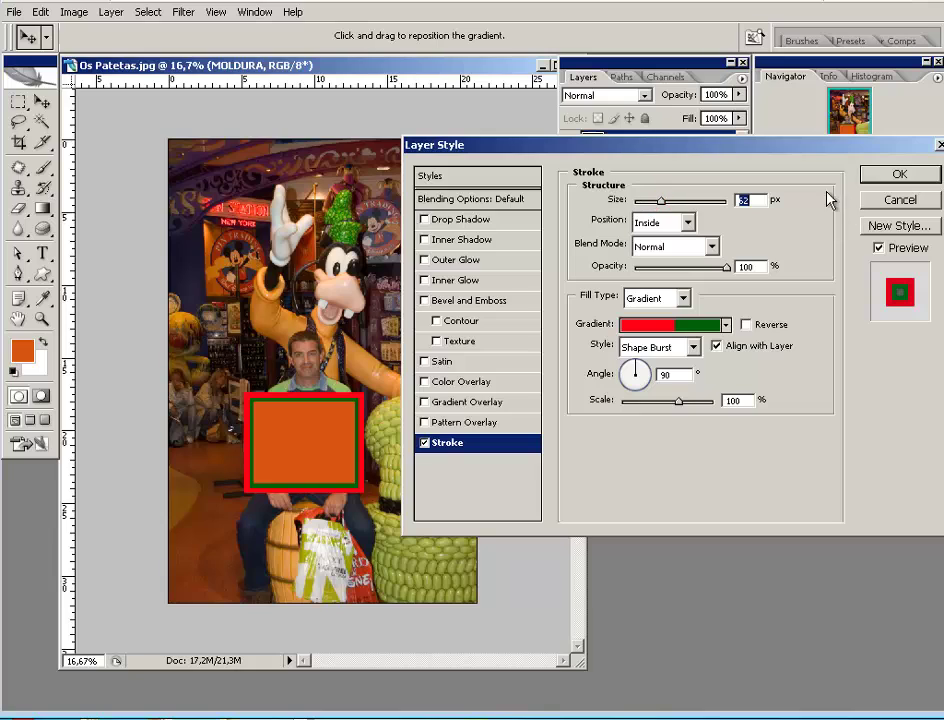
click(893, 177)
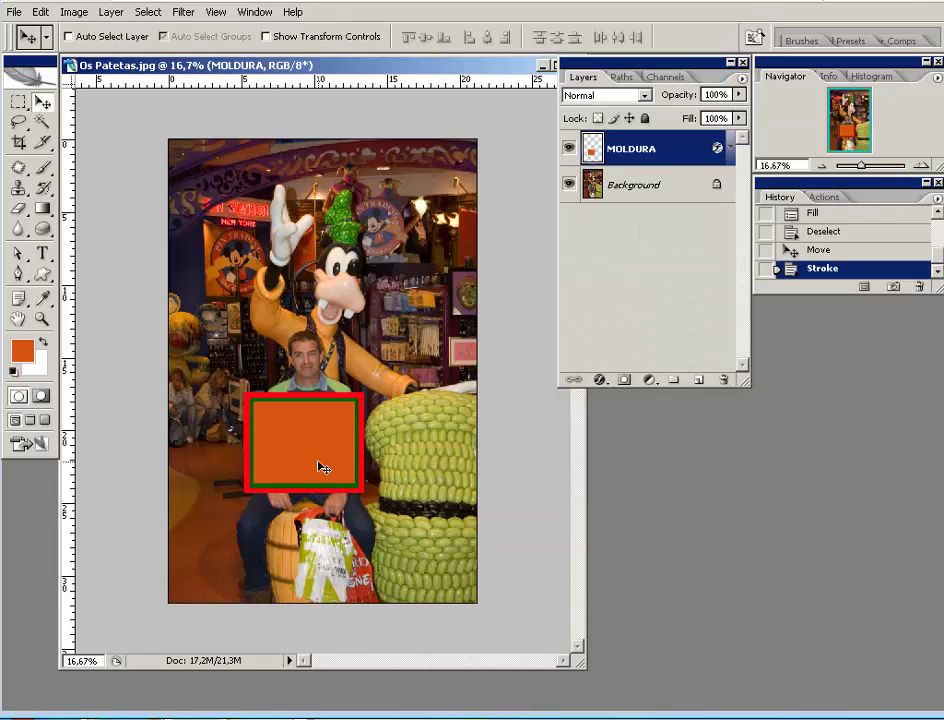
mouse_move(317, 461)
mouse_down()
mouse_move(363, 367)
mouse_move(321, 460)
mouse_up()
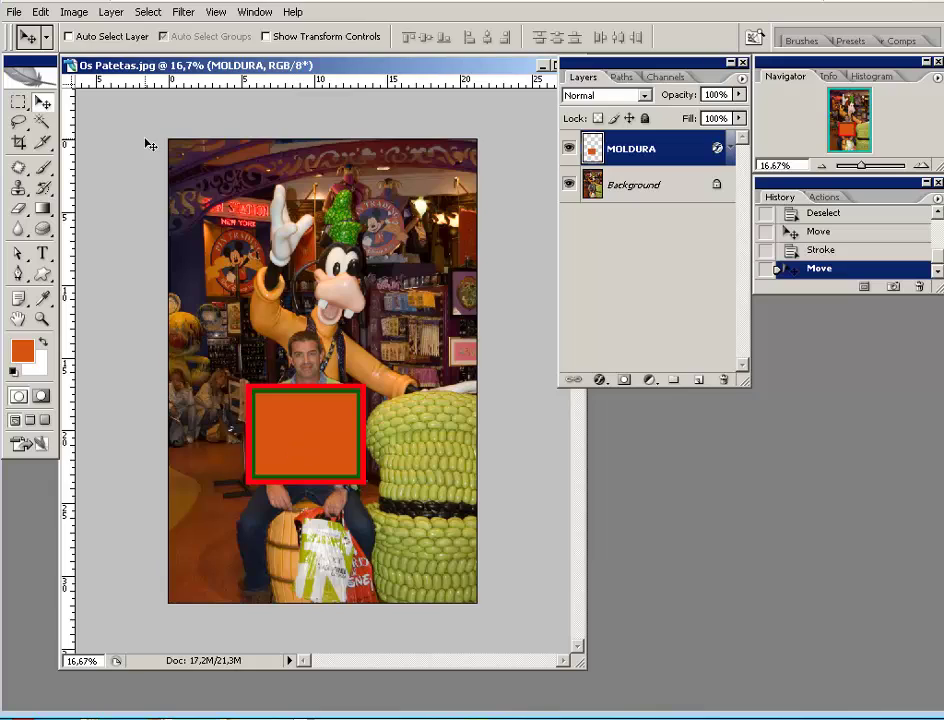
click(40, 121)
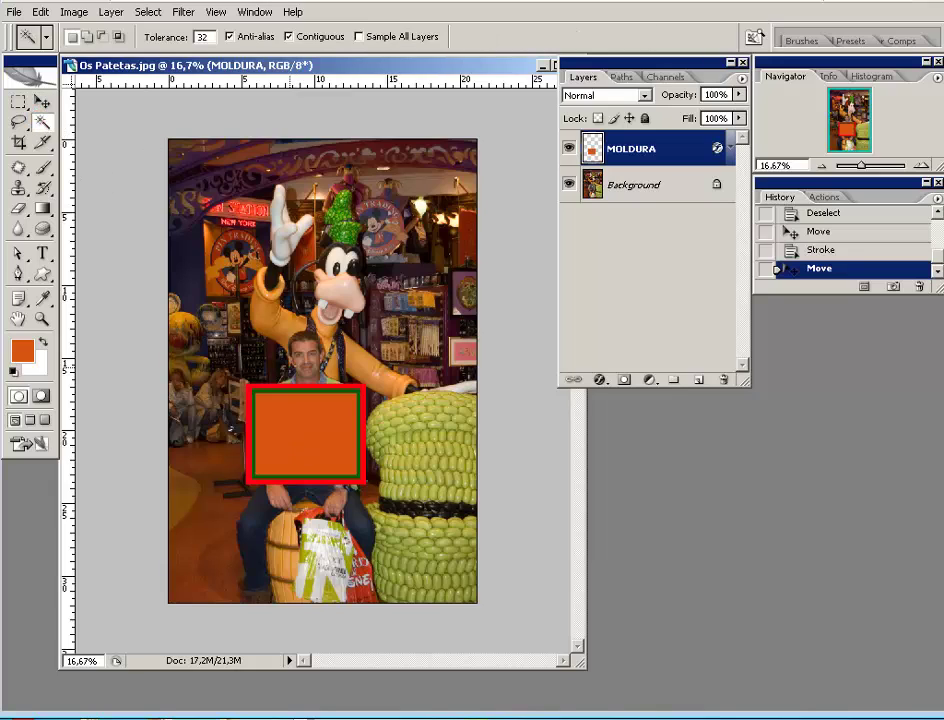
click(300, 432)
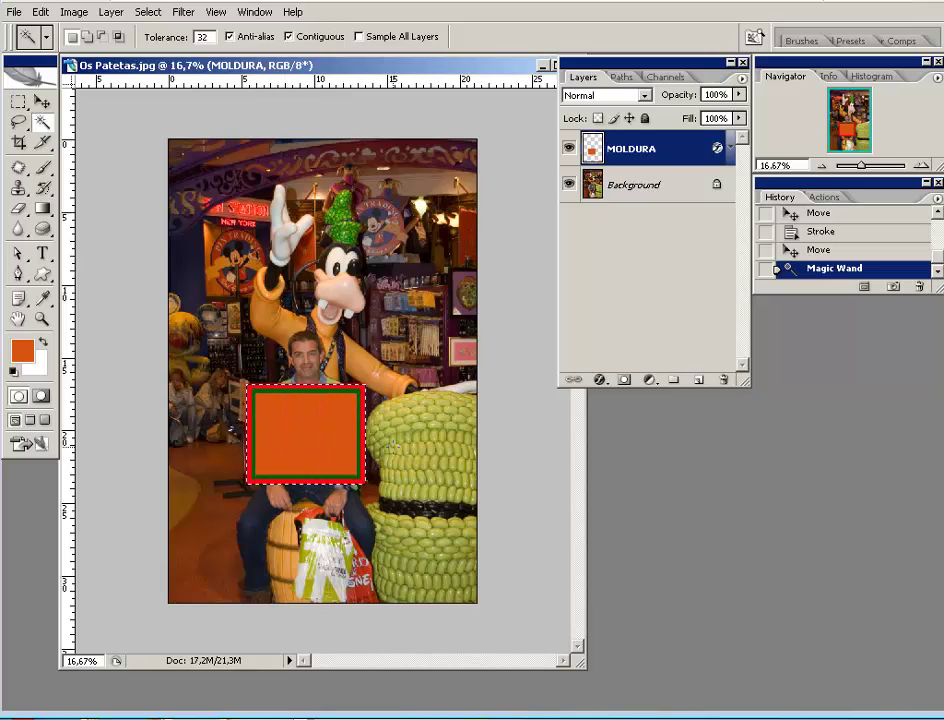
key(ctrl+x)
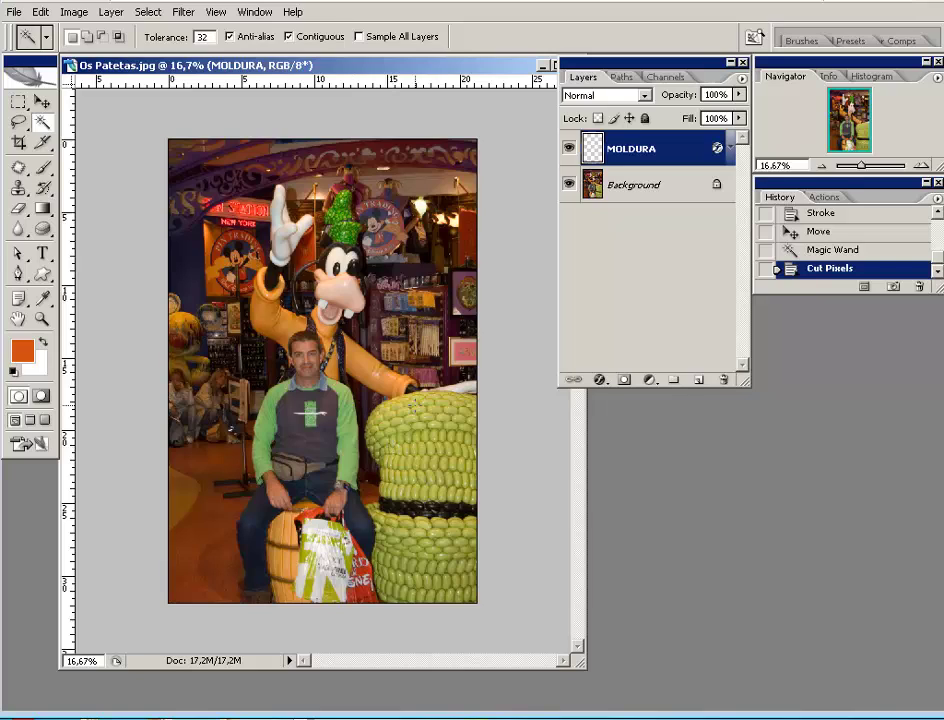
click(833, 250)
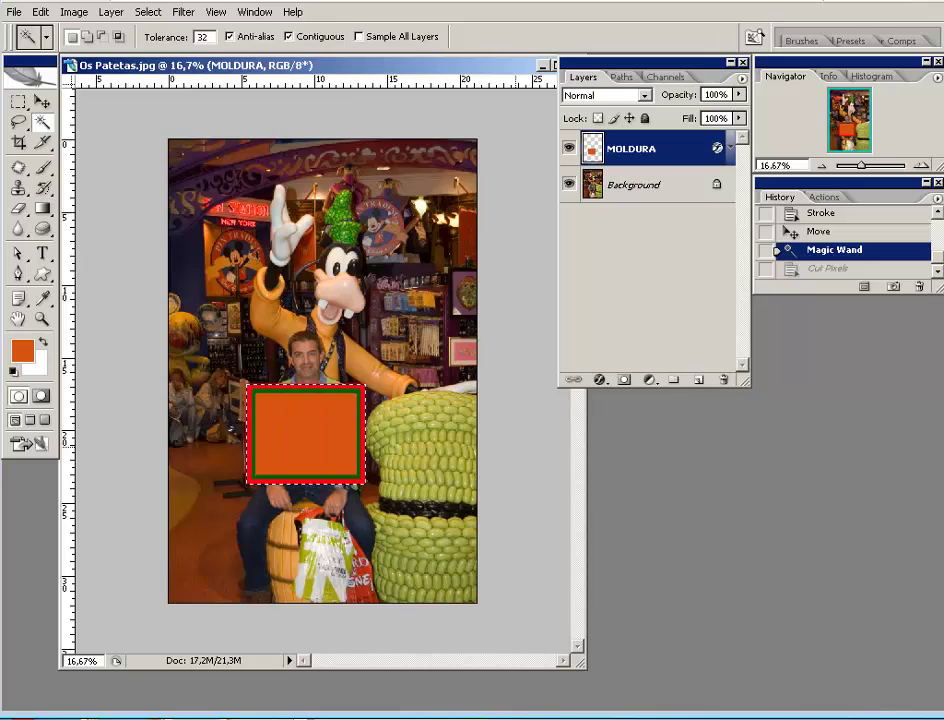
key(ctrl+d)
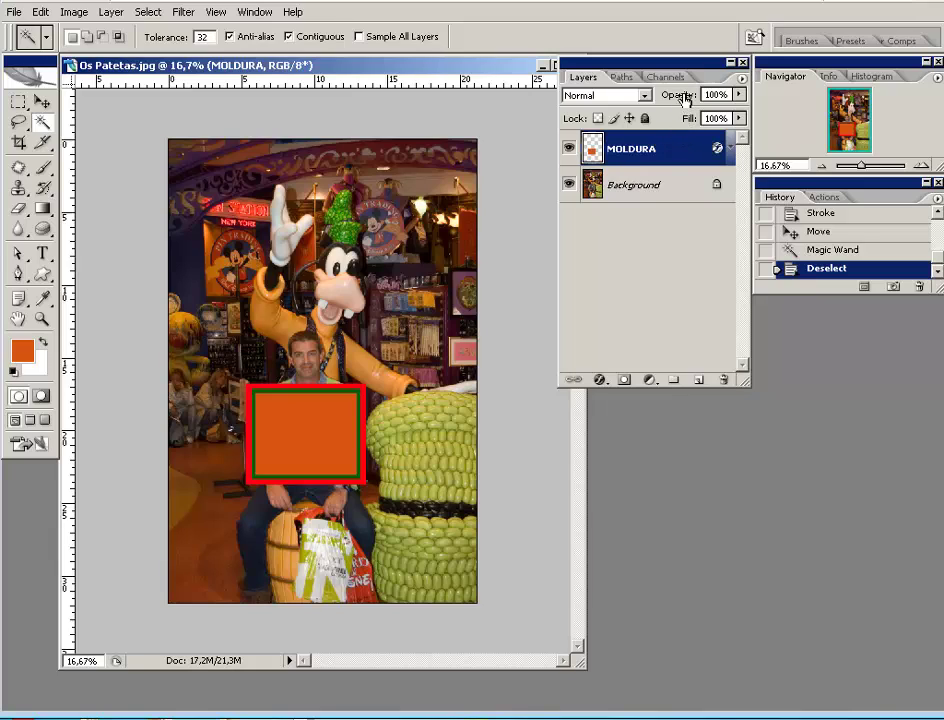
Set MOLDURA to 100% opacity and 0% fill, leaving only the red-green frame
mouse_move(683, 97)
mouse_down()
mouse_move(587, 100)
mouse_move(638, 97)
mouse_up()
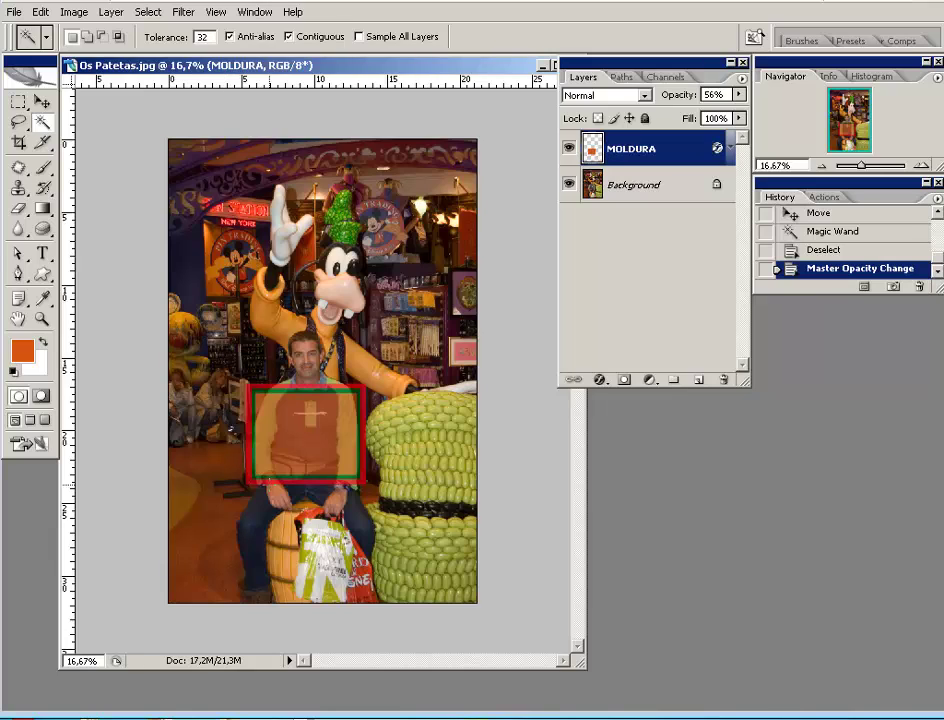
double_click(717, 149)
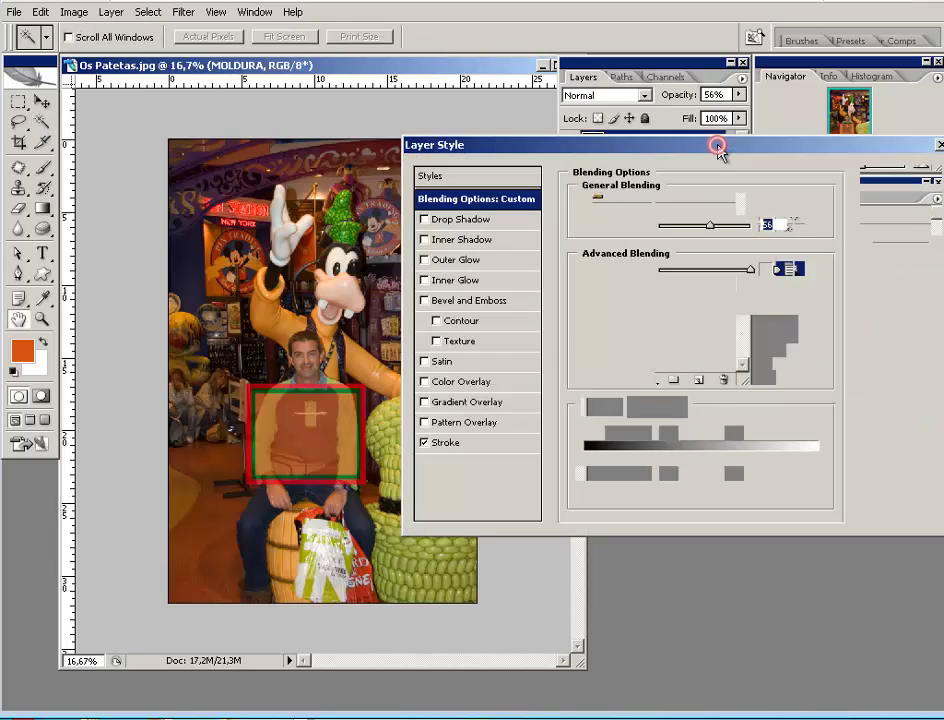
click(450, 442)
click(895, 174)
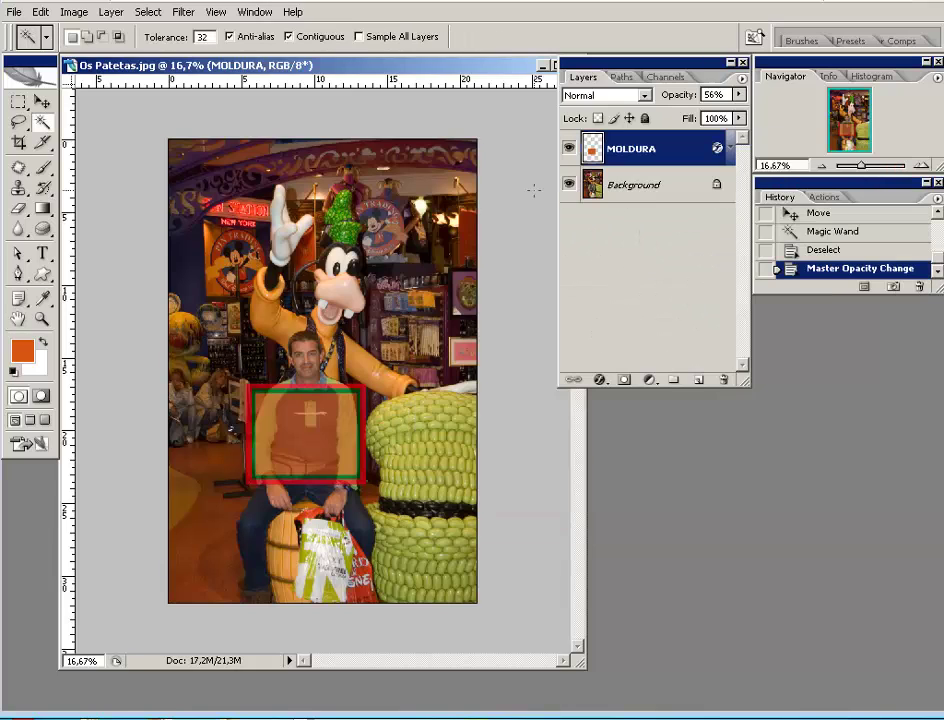
drag(670, 94, 733, 92)
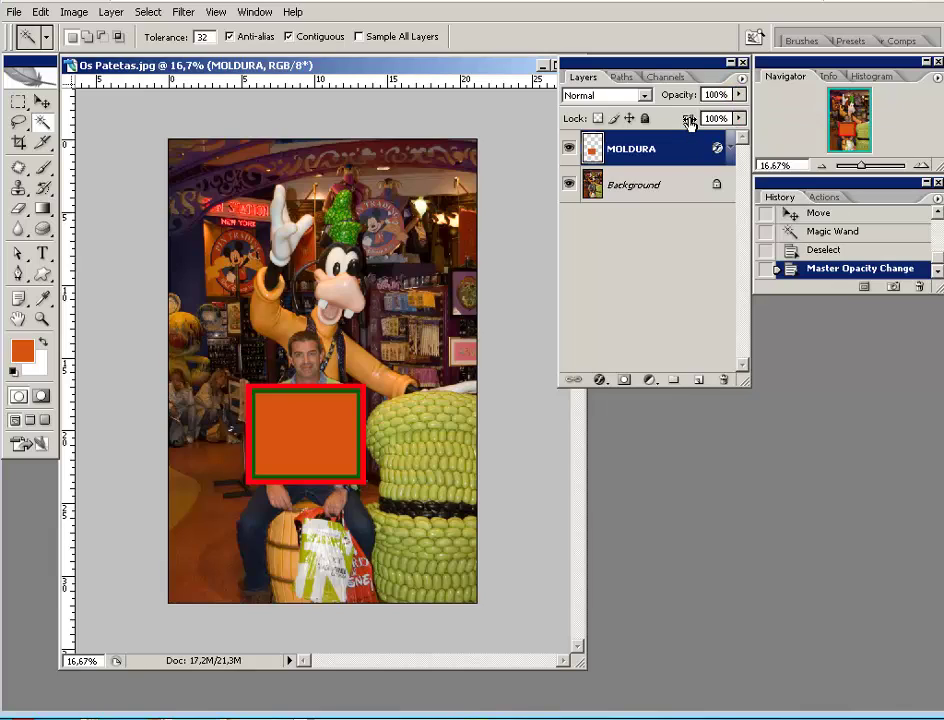
mouse_move(689, 121)
mouse_down()
mouse_move(614, 122)
mouse_move(521, 105)
mouse_up()
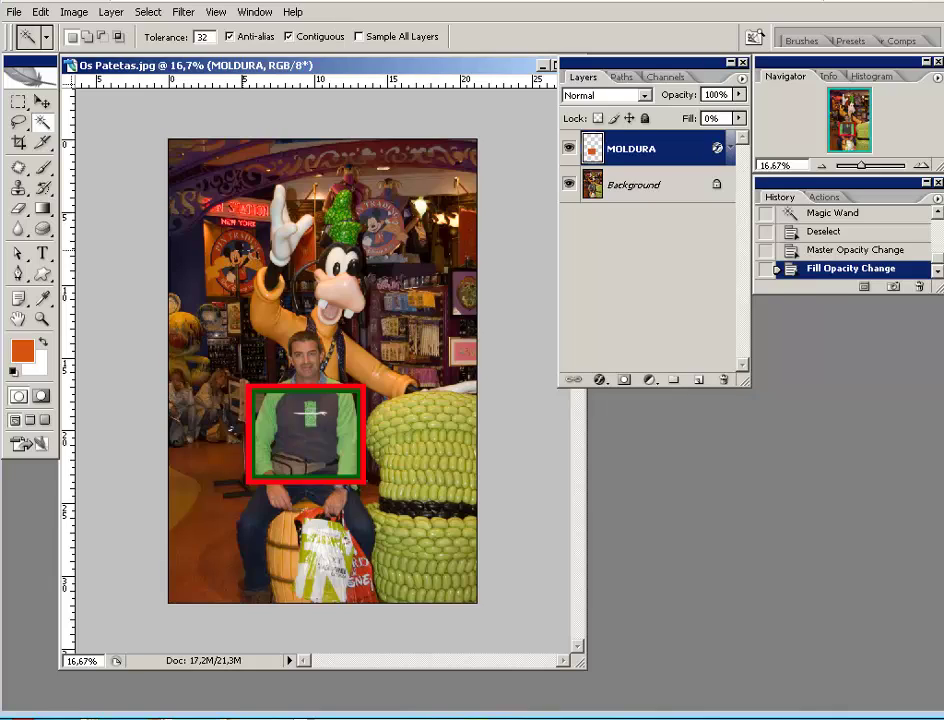
click(591, 152)
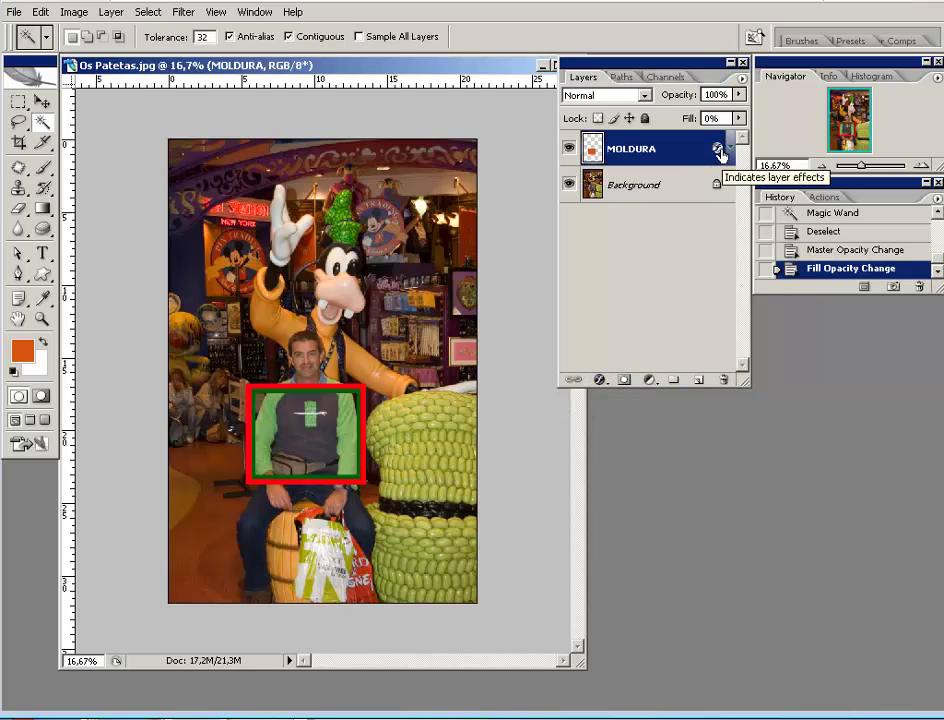
Move the frame up around the face, hide MOLDURA, and duplicate the Background layer
click(42, 101)
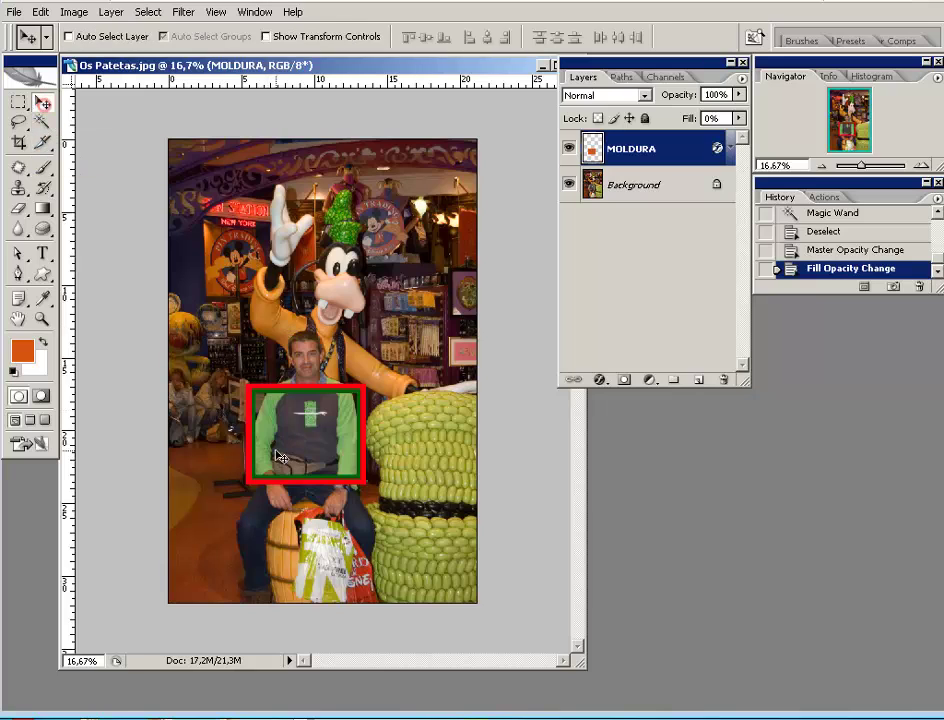
mouse_move(329, 464)
mouse_down()
mouse_move(310, 447)
mouse_move(305, 360)
mouse_move(295, 411)
mouse_move(350, 402)
mouse_move(332, 420)
mouse_move(322, 382)
mouse_up()
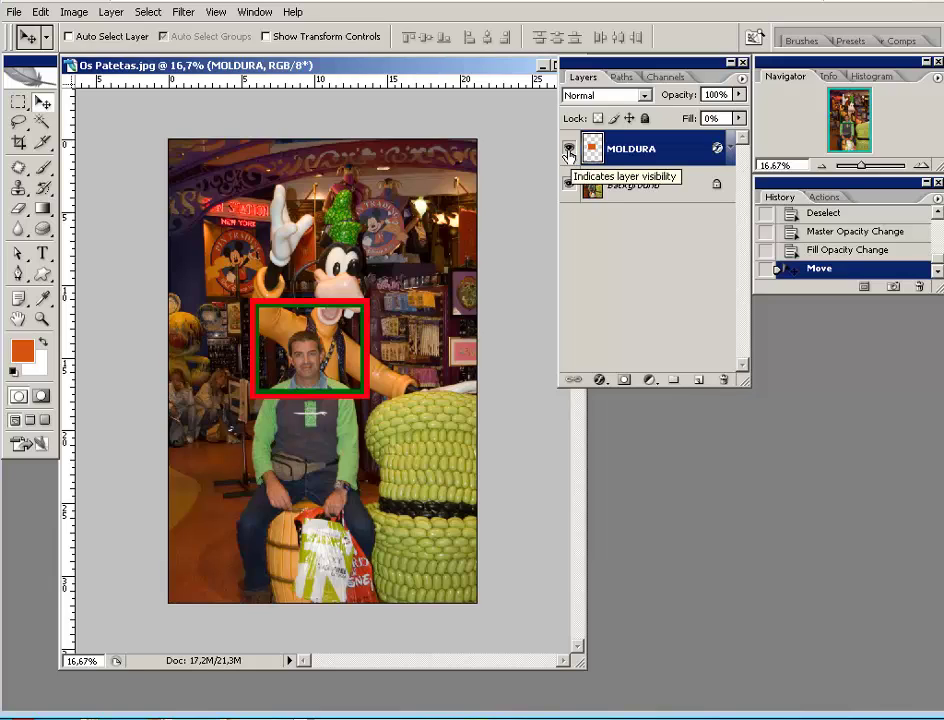
click(567, 149)
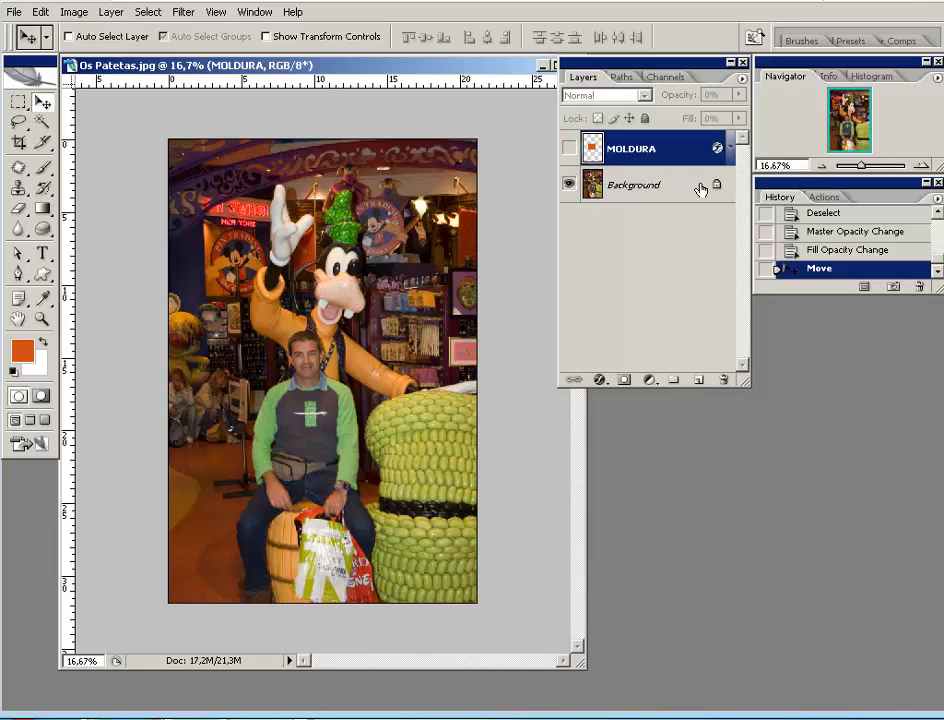
click(620, 186)
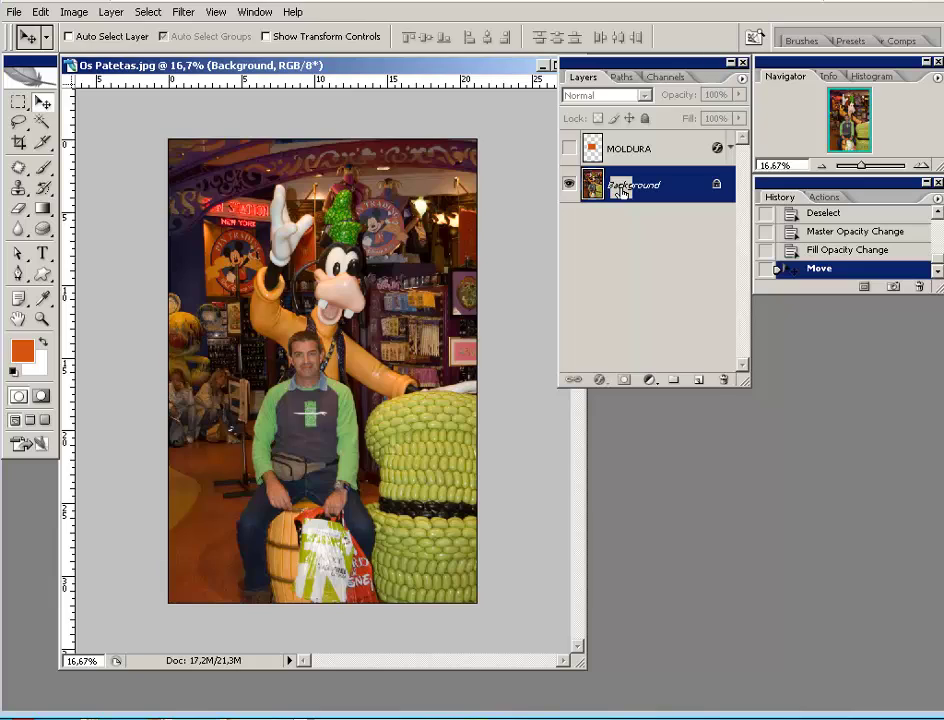
drag(622, 190, 697, 380)
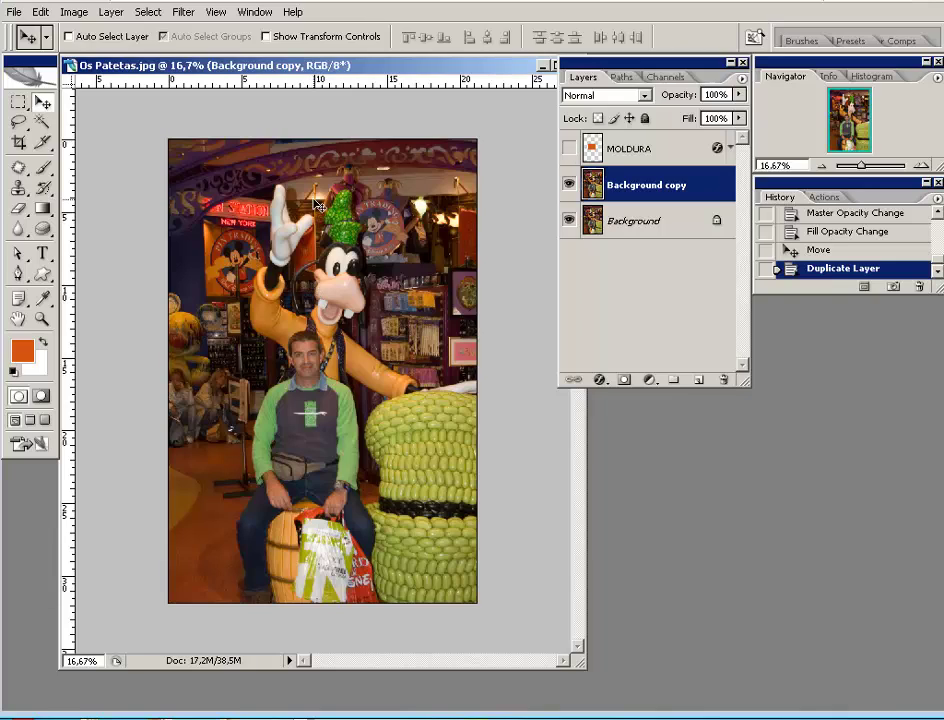
Invert the Background copy and desaturate it with Hue/Saturation Saturation -100
click(72, 13)
mouse_move(100, 55)
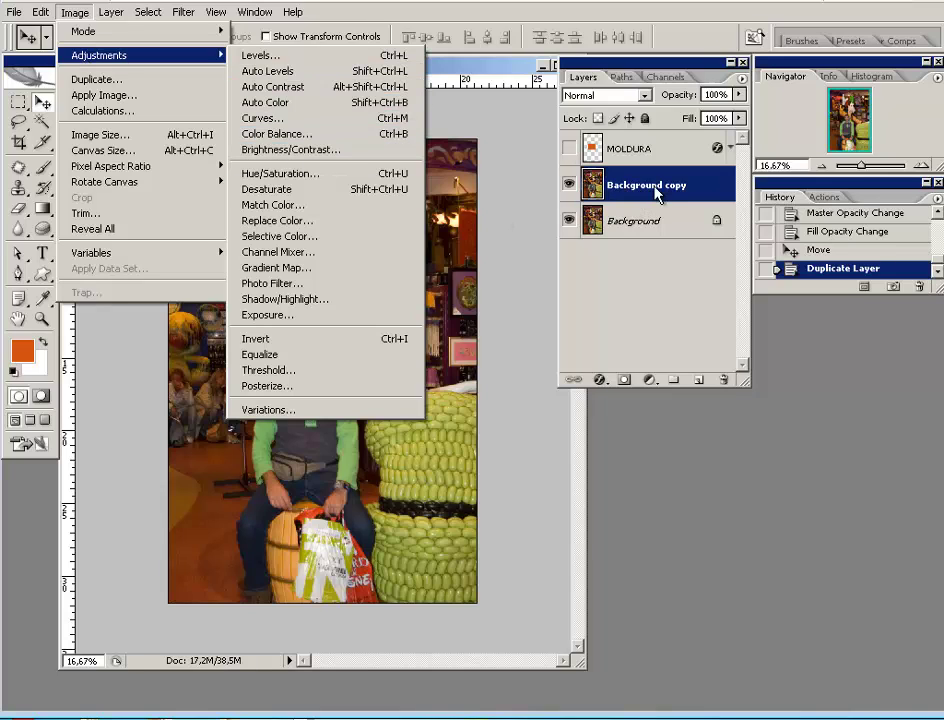
click(268, 339)
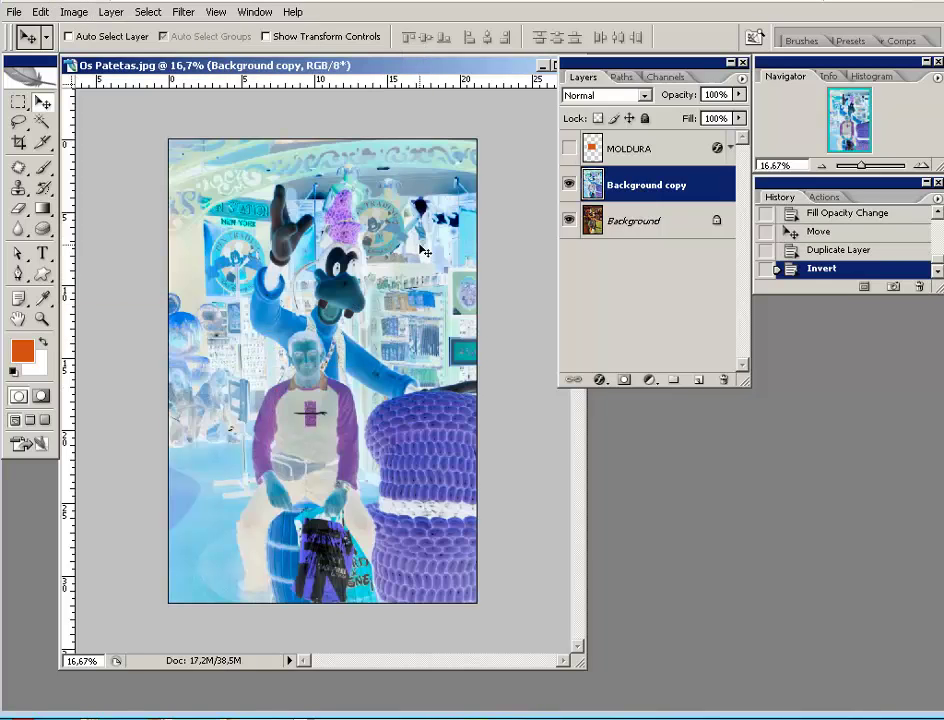
click(74, 12)
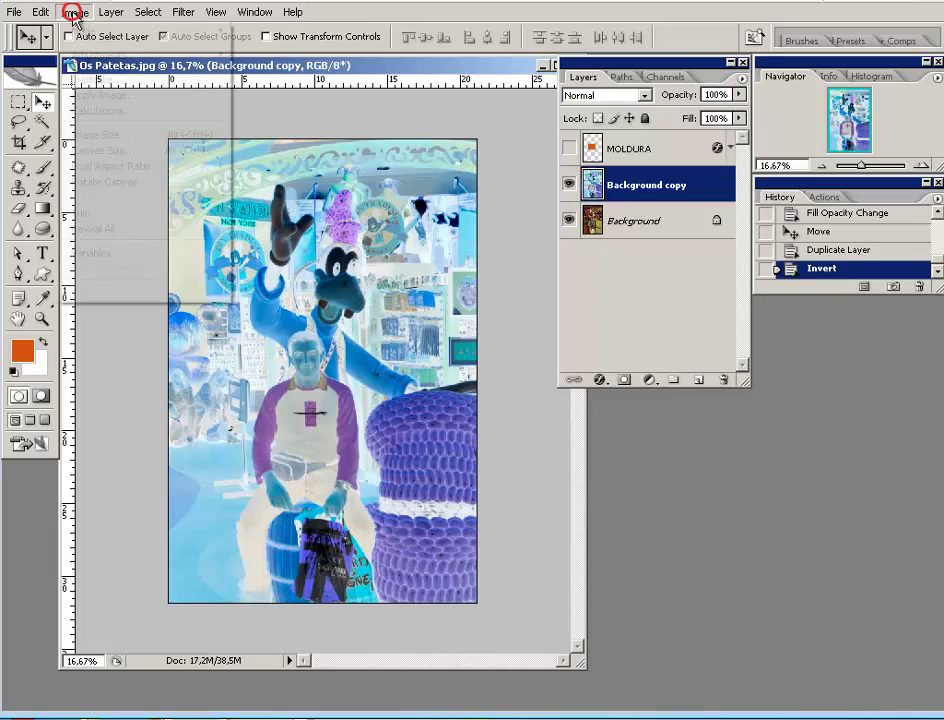
mouse_move(142, 55)
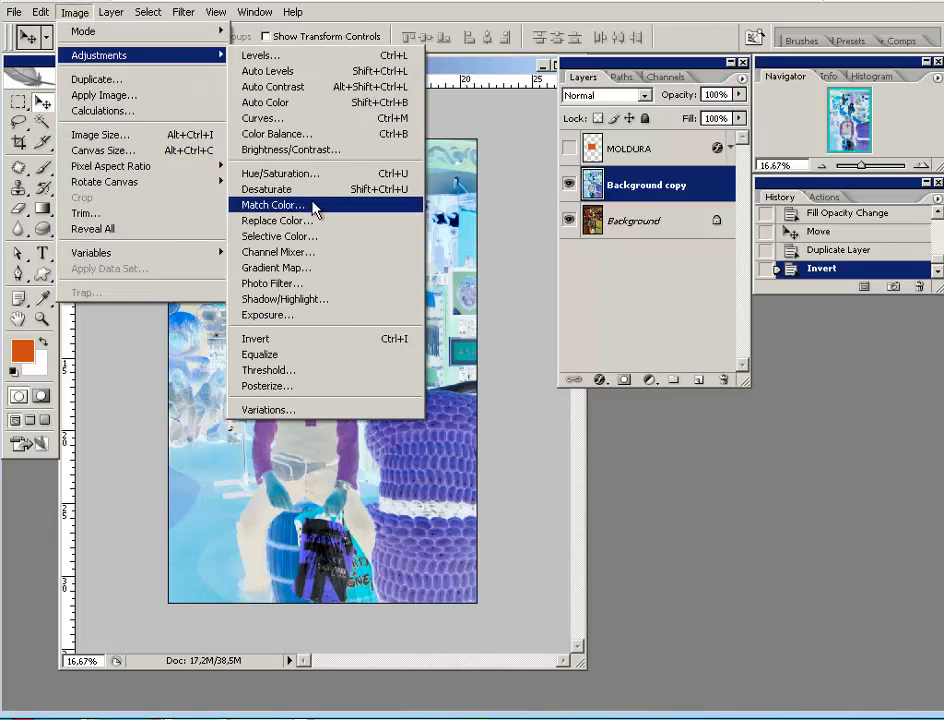
click(289, 177)
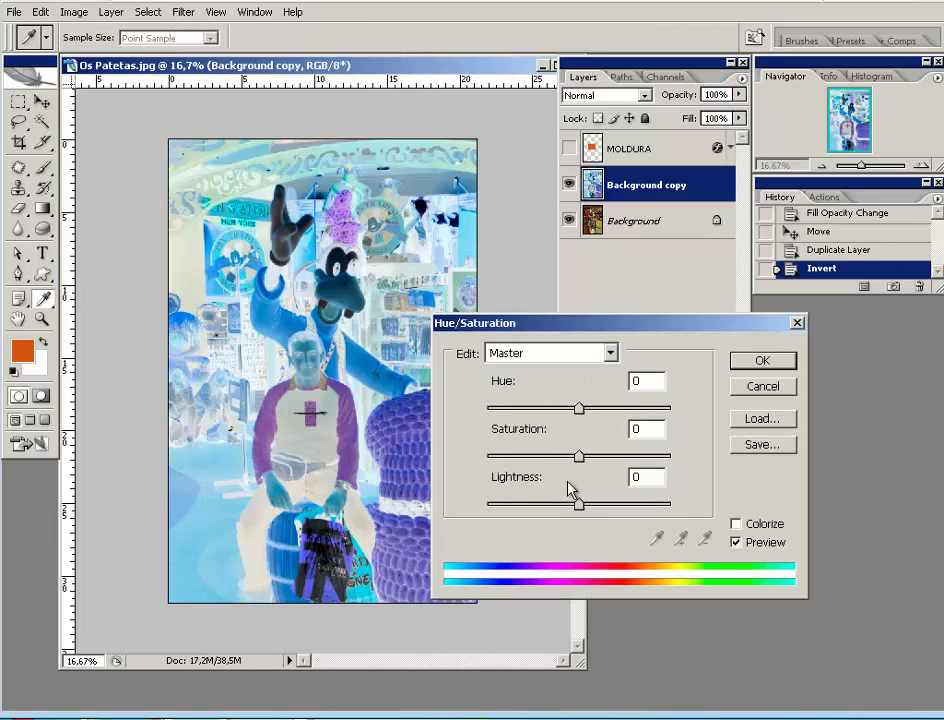
drag(580, 457, 487, 458)
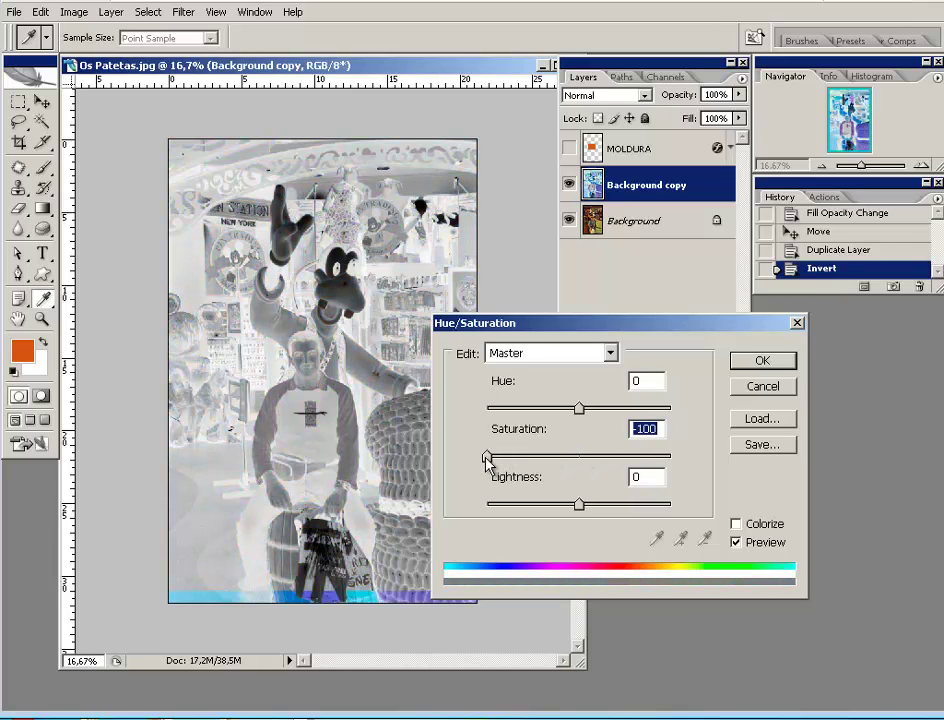
key(Return)
key(v)
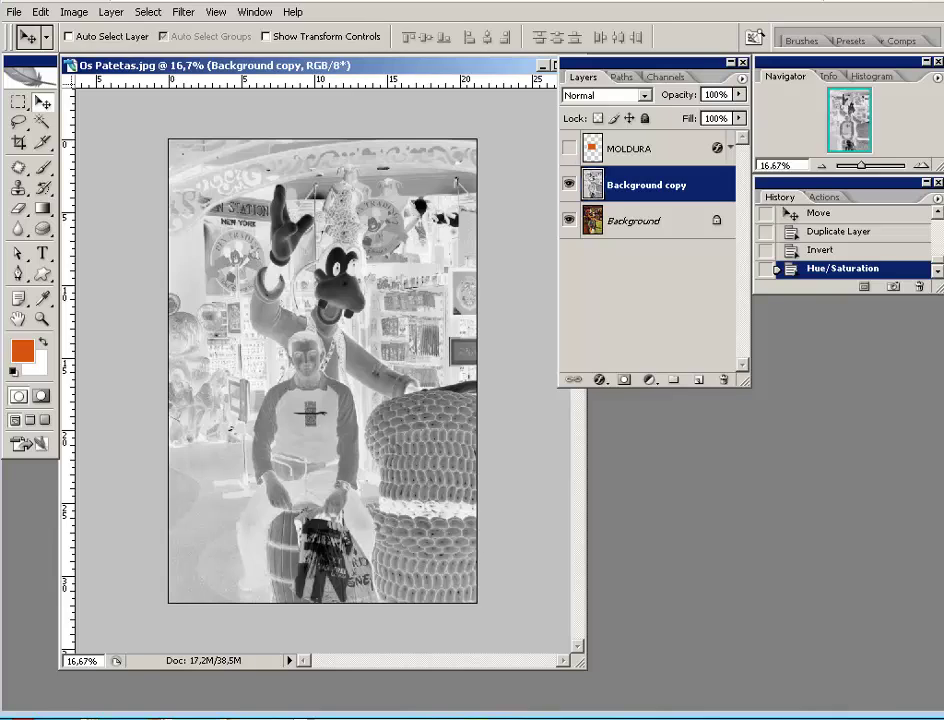
Show the MOLDURA frame, undo the accidental copy move, and nudge the frame slightly up
click(569, 148)
drag(325, 333, 311, 370)
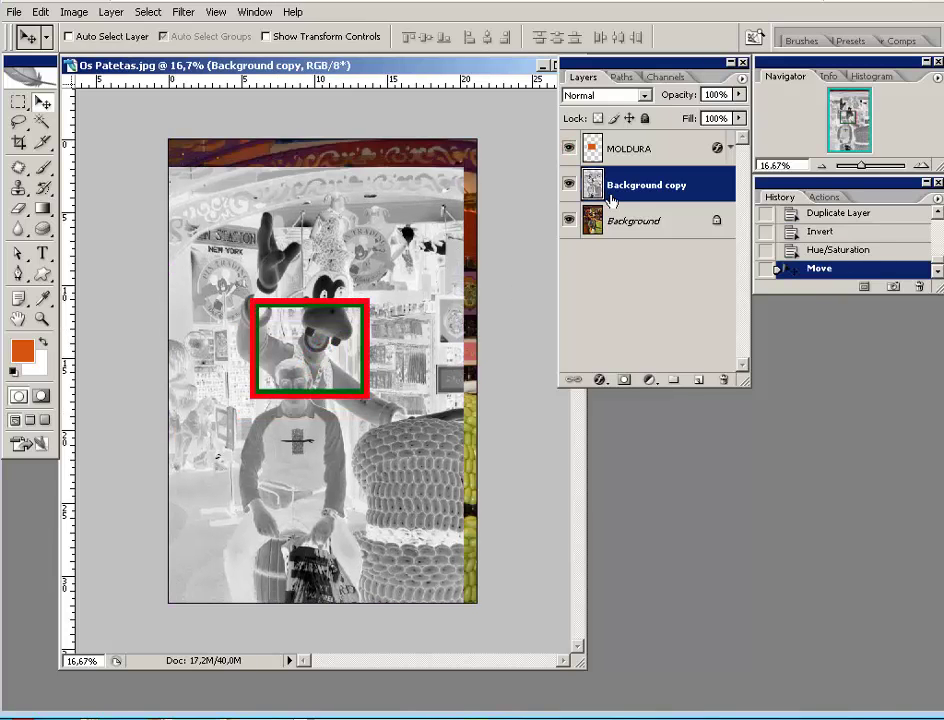
click(818, 250)
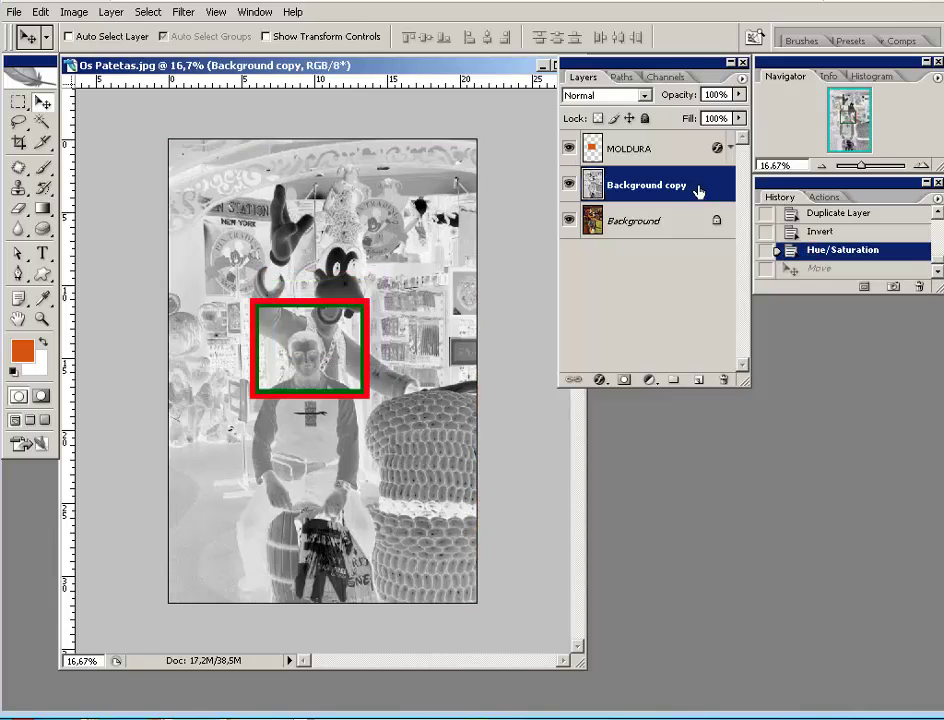
click(645, 150)
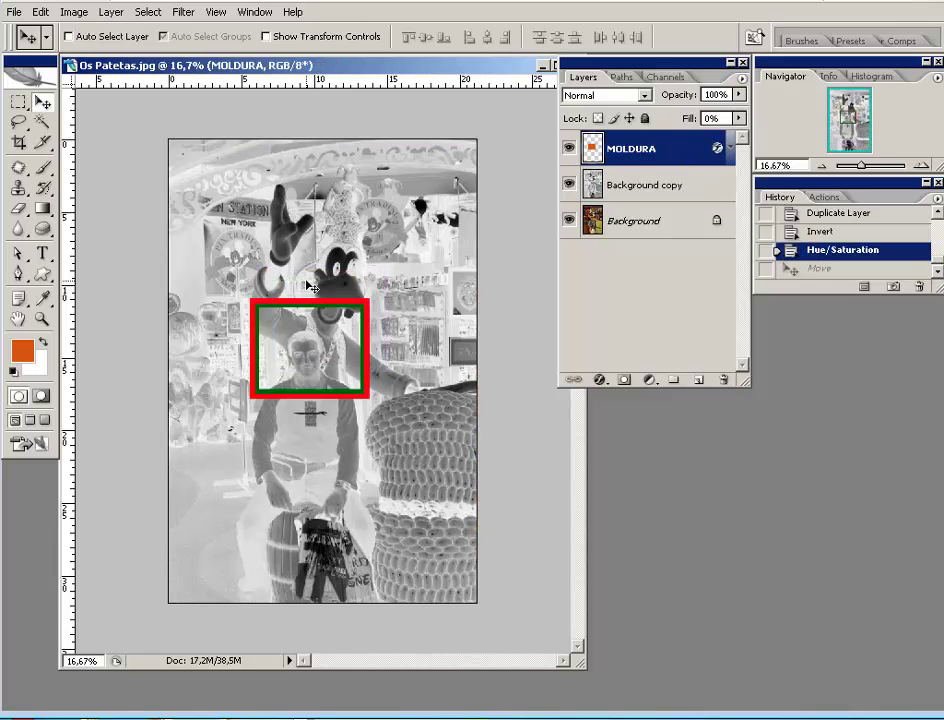
mouse_move(307, 308)
mouse_down()
mouse_move(314, 240)
mouse_move(329, 318)
mouse_move(277, 395)
mouse_move(341, 238)
mouse_move(314, 333)
mouse_move(277, 264)
mouse_move(281, 236)
mouse_move(288, 323)
mouse_move(310, 300)
mouse_up()
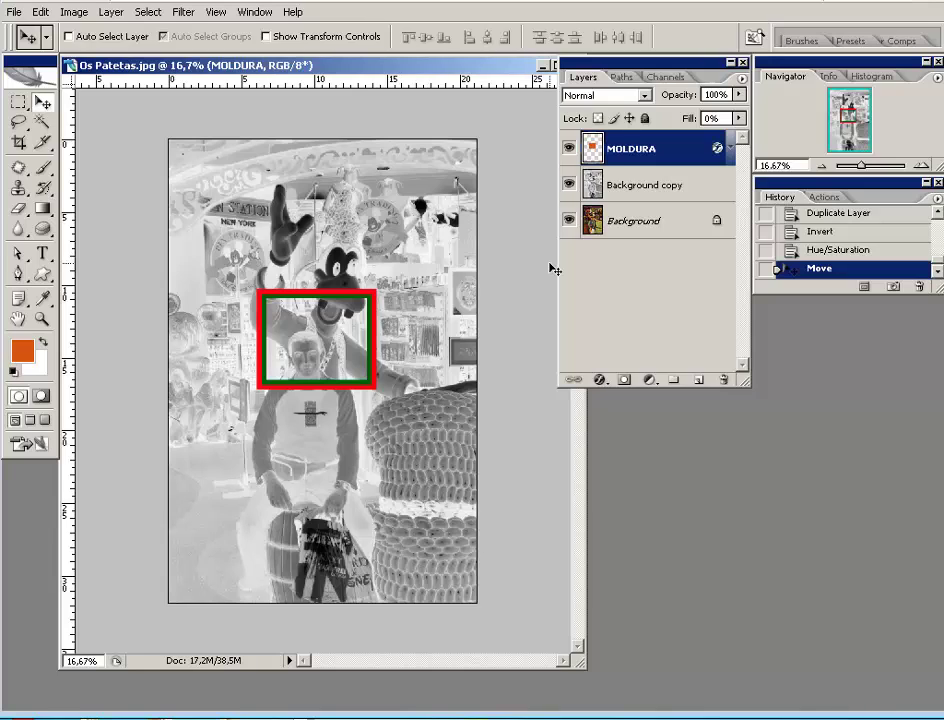
Hide the original Background and step through the Invert, Hue/Saturation and Move history states
click(620, 187)
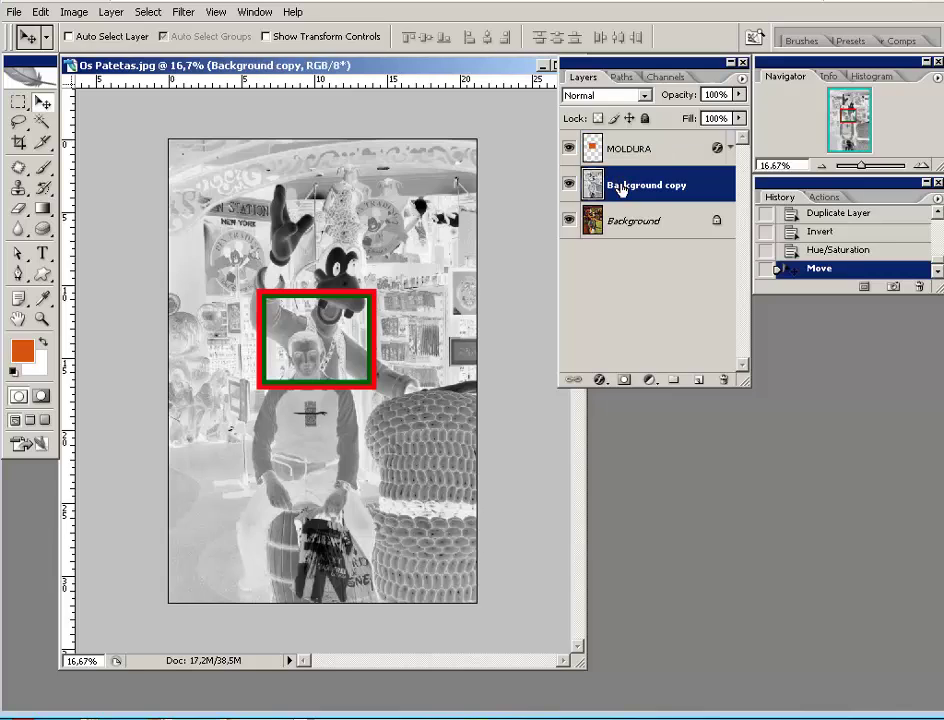
click(568, 220)
click(834, 233)
click(836, 250)
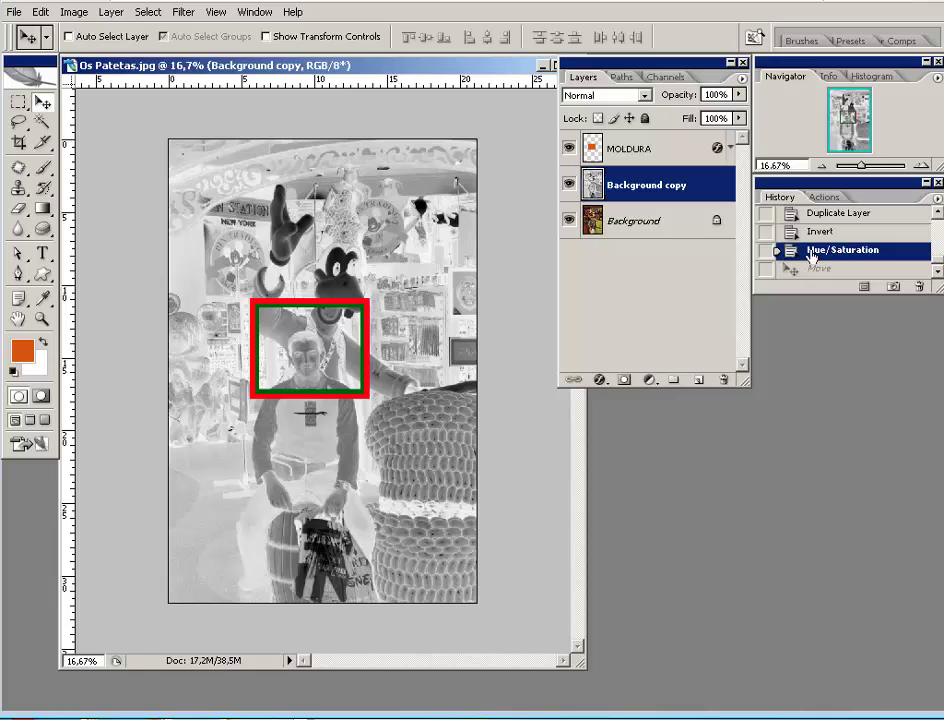
click(820, 269)
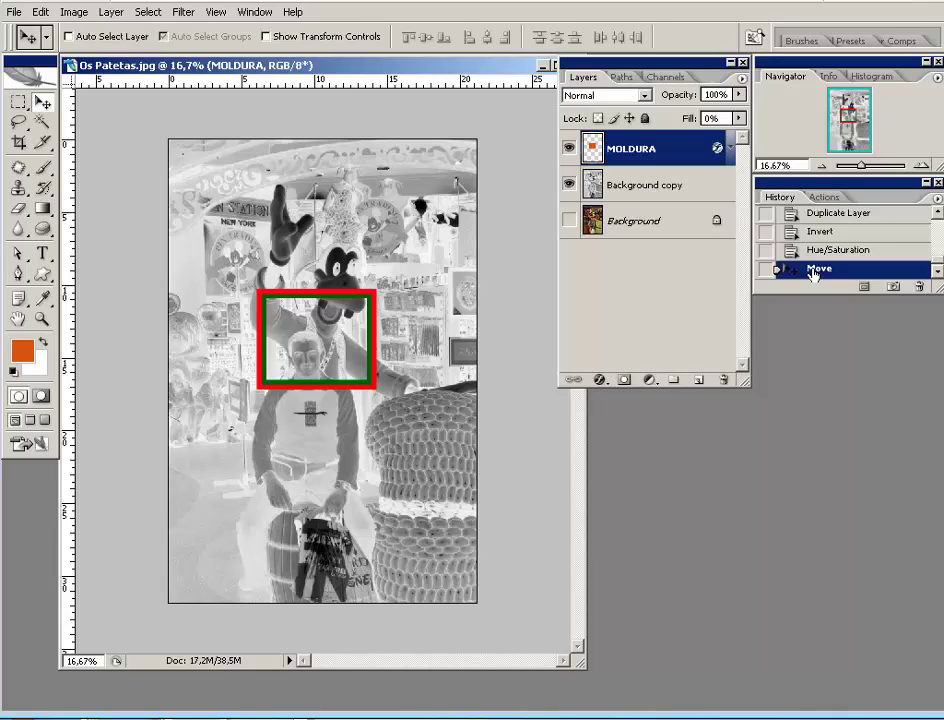
Delete the Background copy layer and show the colour Background photo again
click(627, 182)
drag(630, 185, 724, 381)
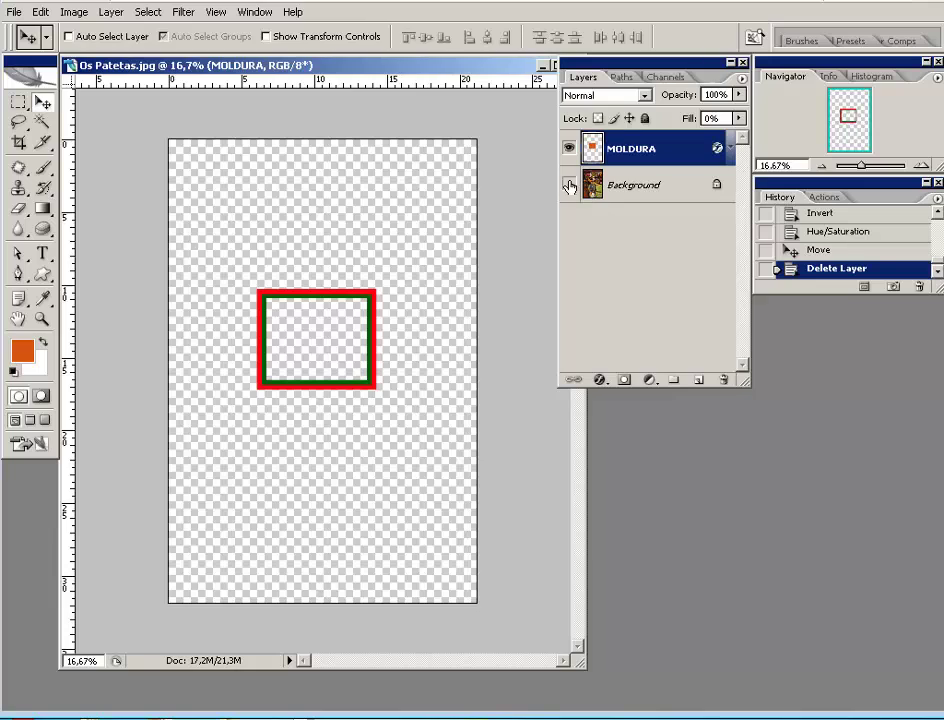
click(569, 185)
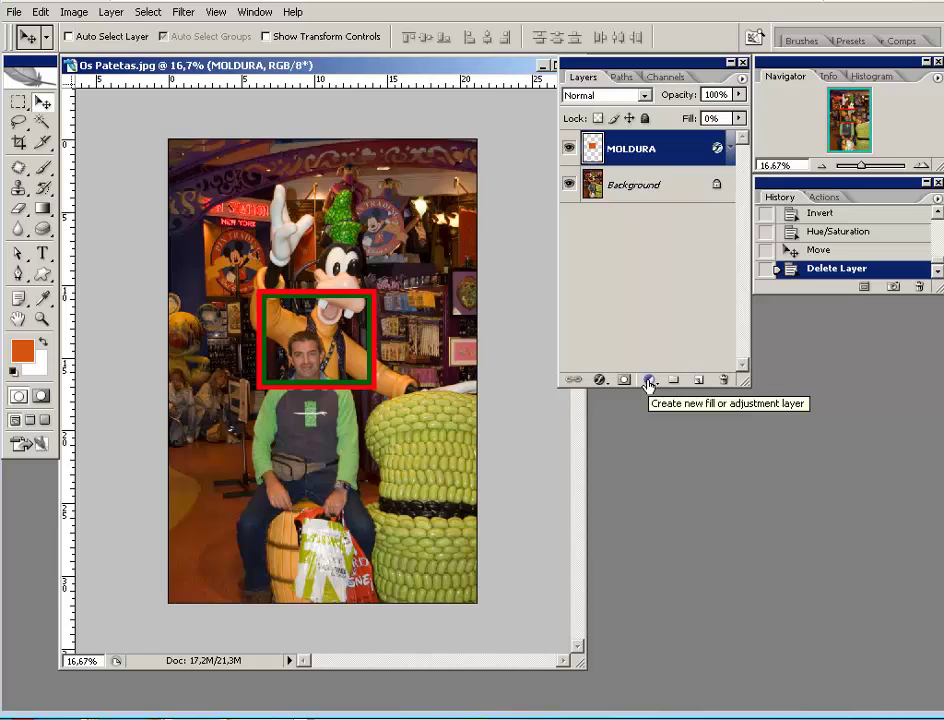
Add an Invert adjustment layer, then a Hue/Saturation layer with Saturation at -100
click(648, 381)
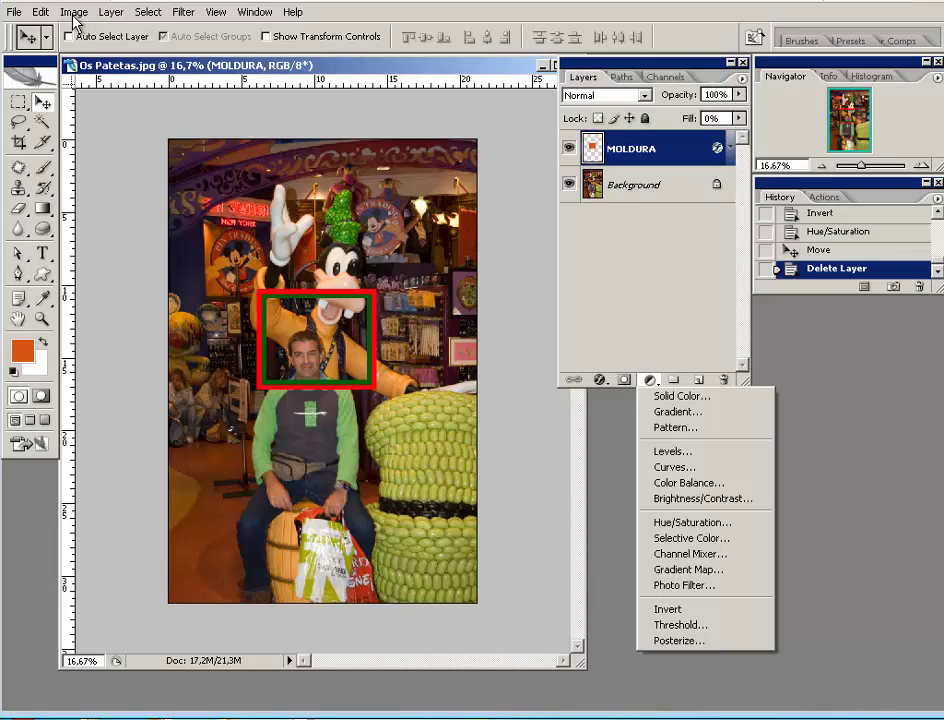
click(668, 611)
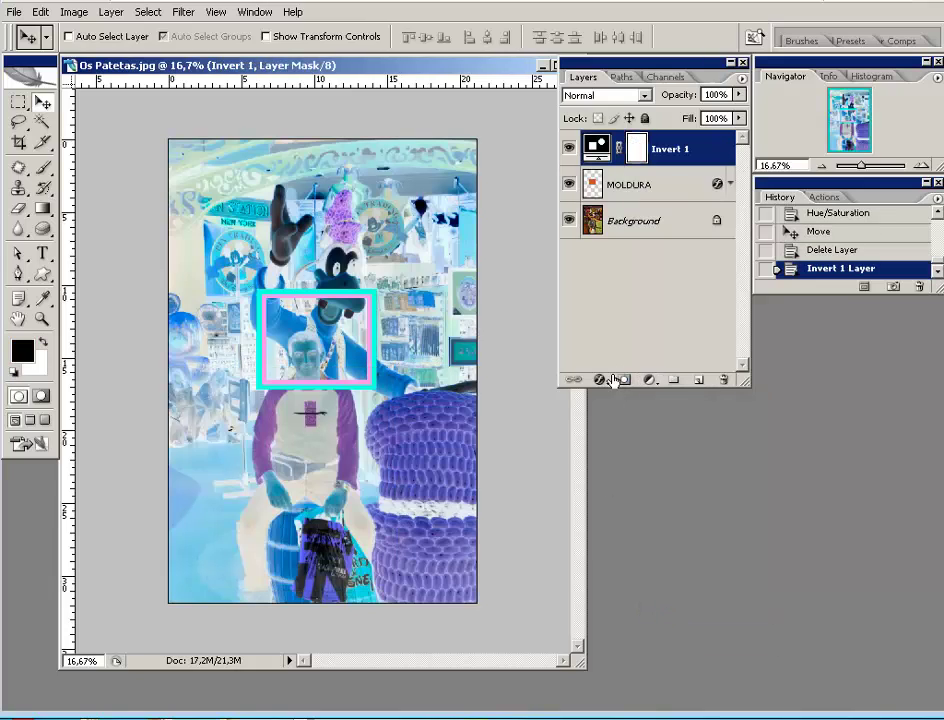
click(650, 380)
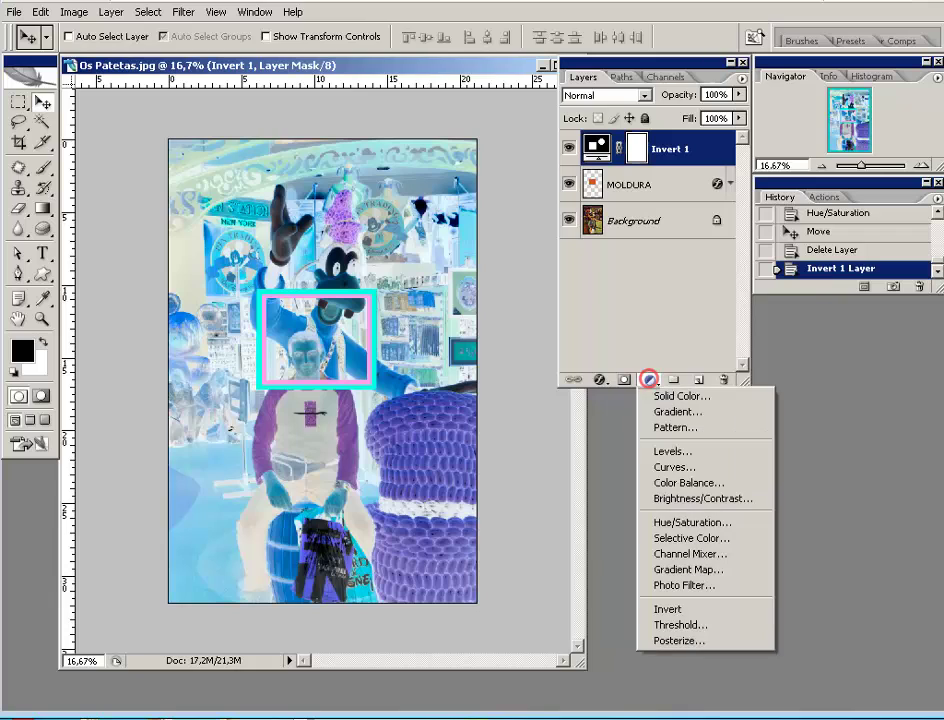
click(663, 522)
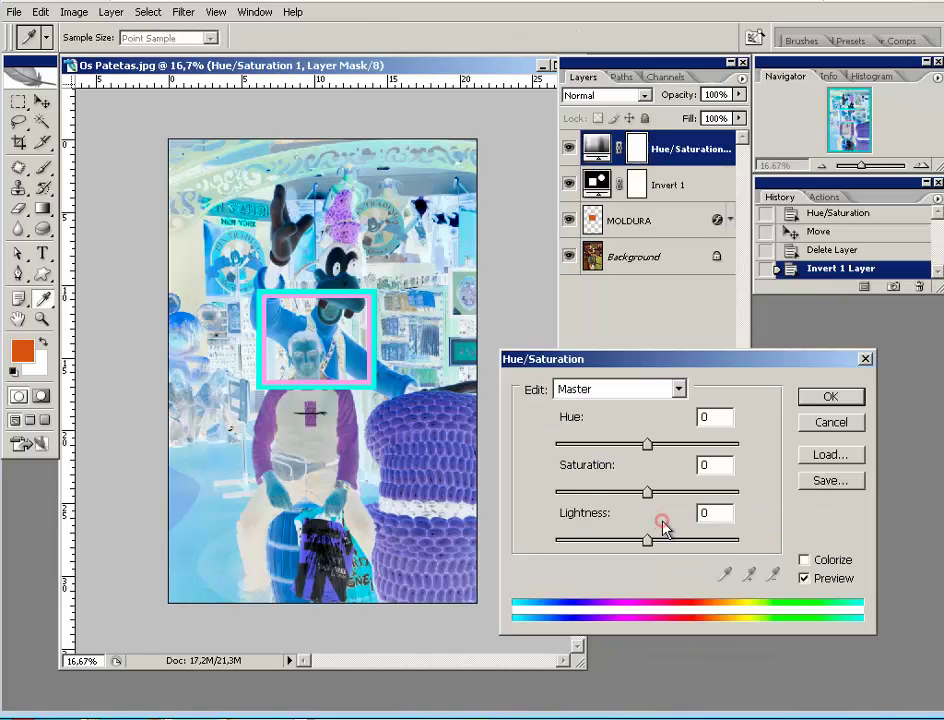
drag(648, 494, 548, 492)
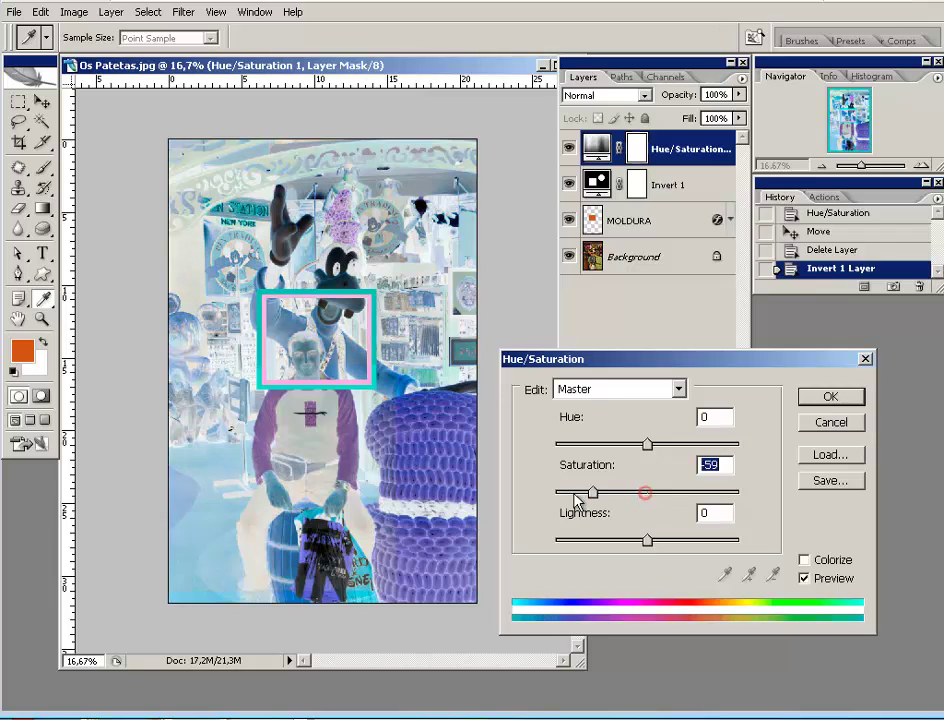
click(829, 396)
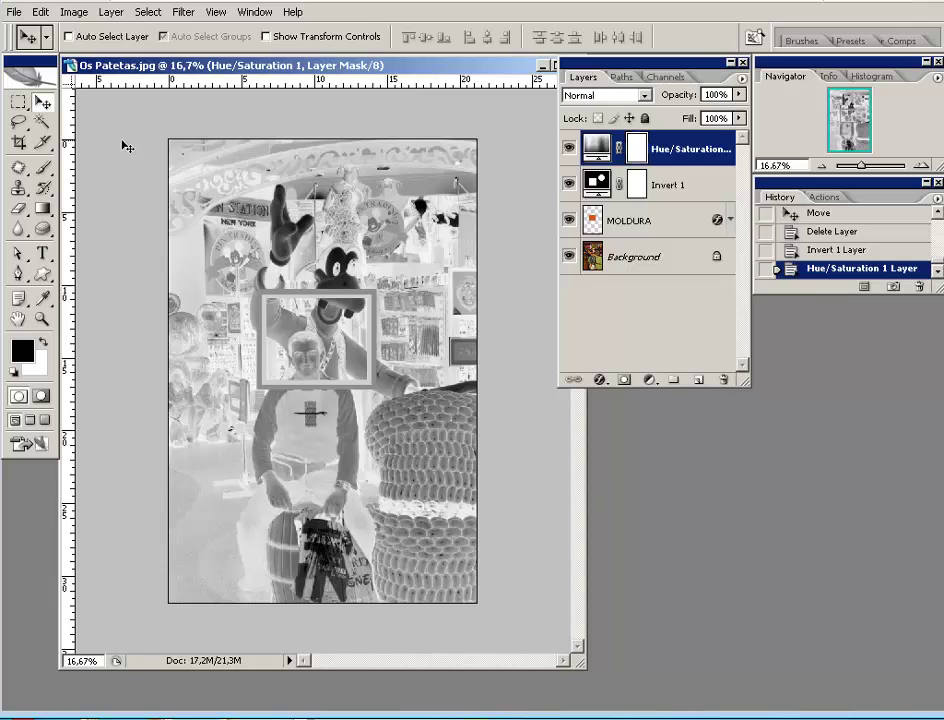
Browse the Image menu without choosing a command, then select the Background layer
click(75, 13)
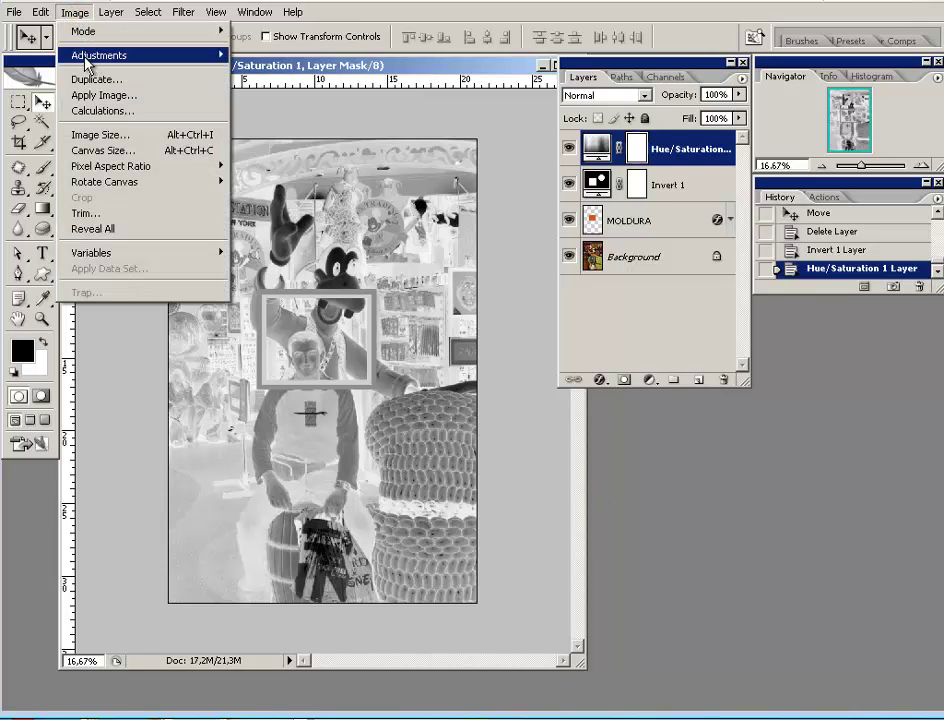
mouse_move(99, 55)
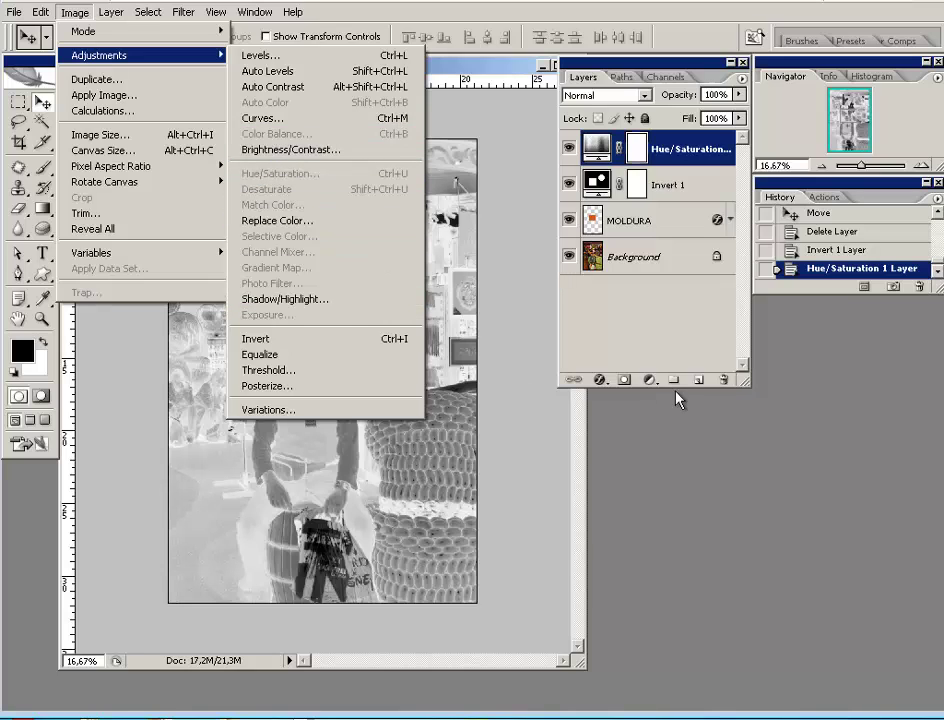
click(752, 472)
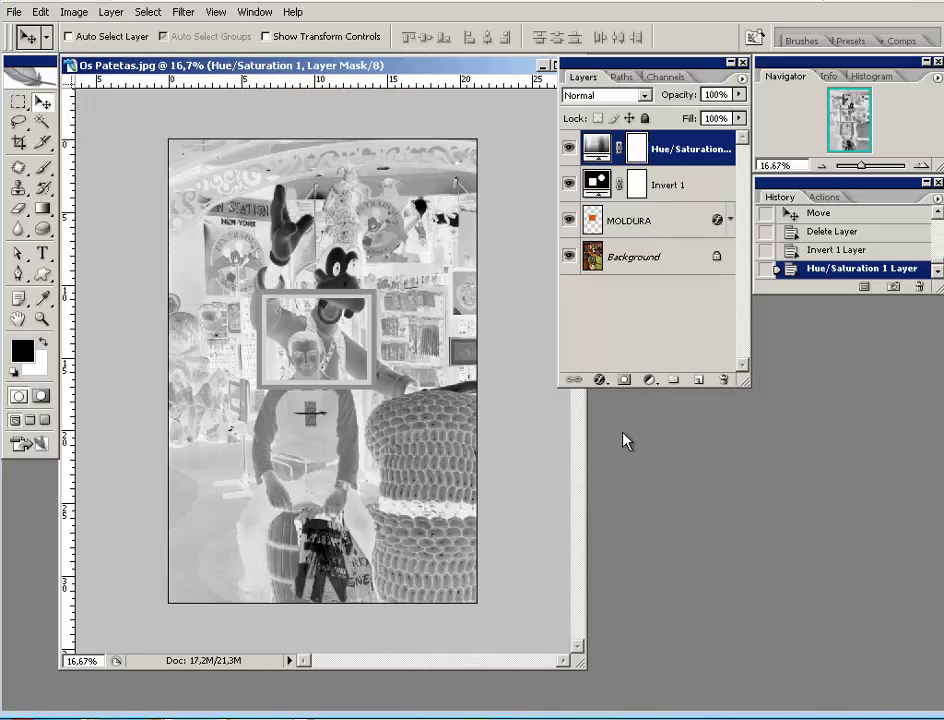
click(622, 260)
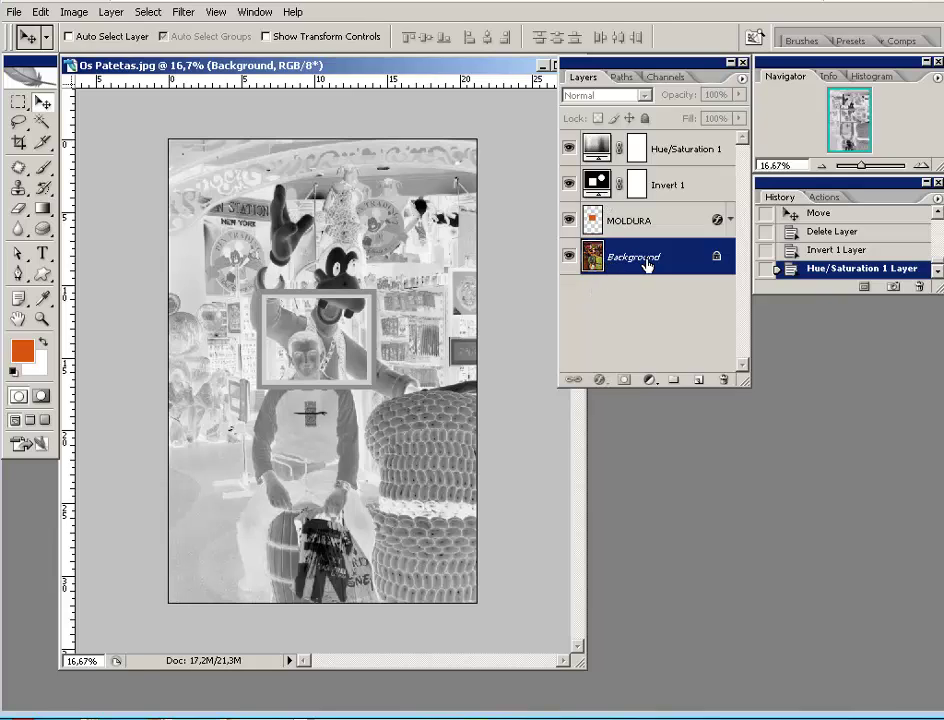
Select the MOLDURA layer and drag the frame down onto the man's face
click(630, 220)
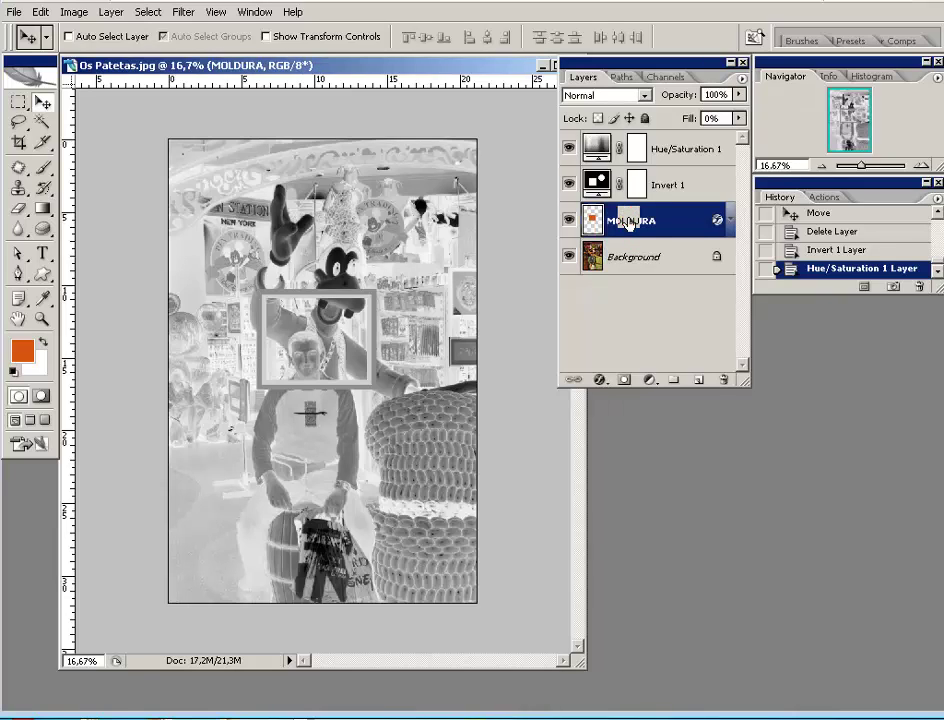
drag(628, 222, 335, 303)
mouse_move(322, 304)
mouse_down()
mouse_move(407, 303)
mouse_move(247, 316)
mouse_move(301, 290)
mouse_move(386, 357)
mouse_move(301, 279)
mouse_move(328, 325)
mouse_up()
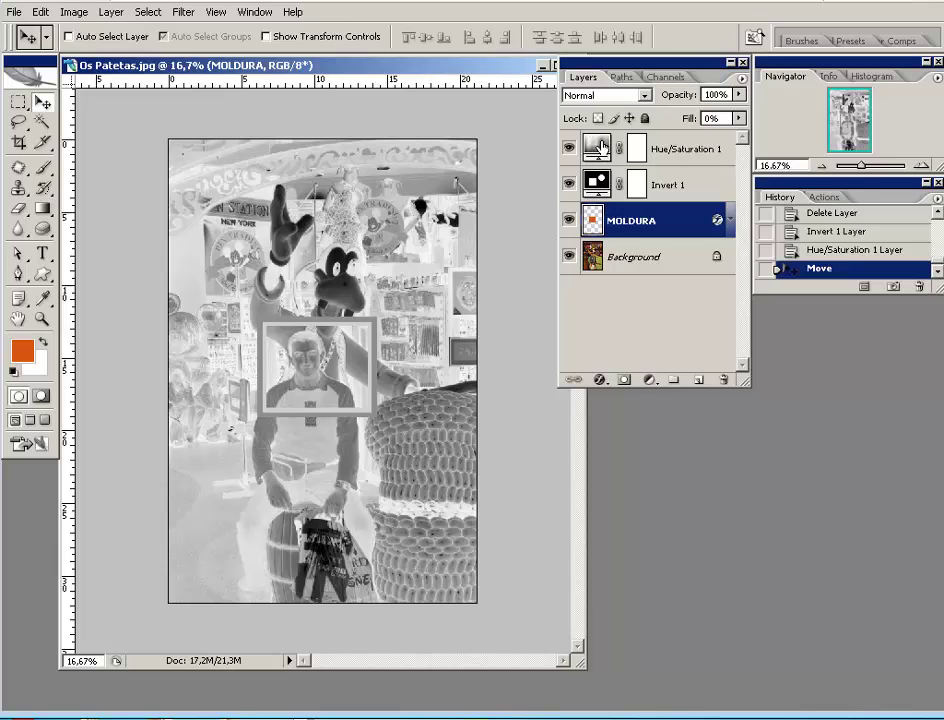
Raise MOLDURA above the adjustment layers and nudge the frame up-left around the face
drag(601, 147, 617, 168)
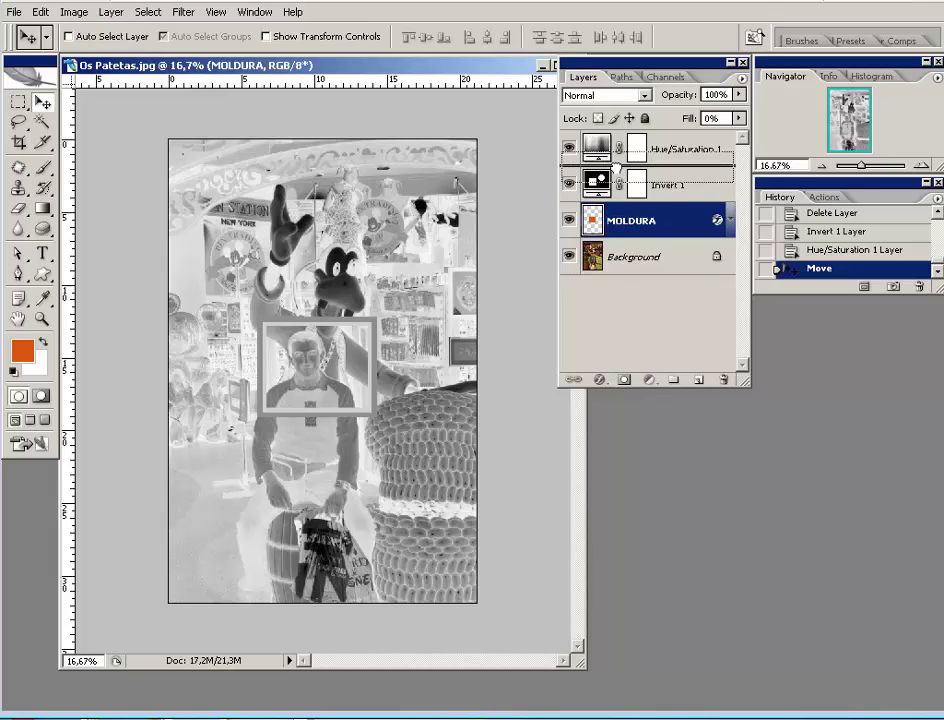
drag(617, 166, 612, 140)
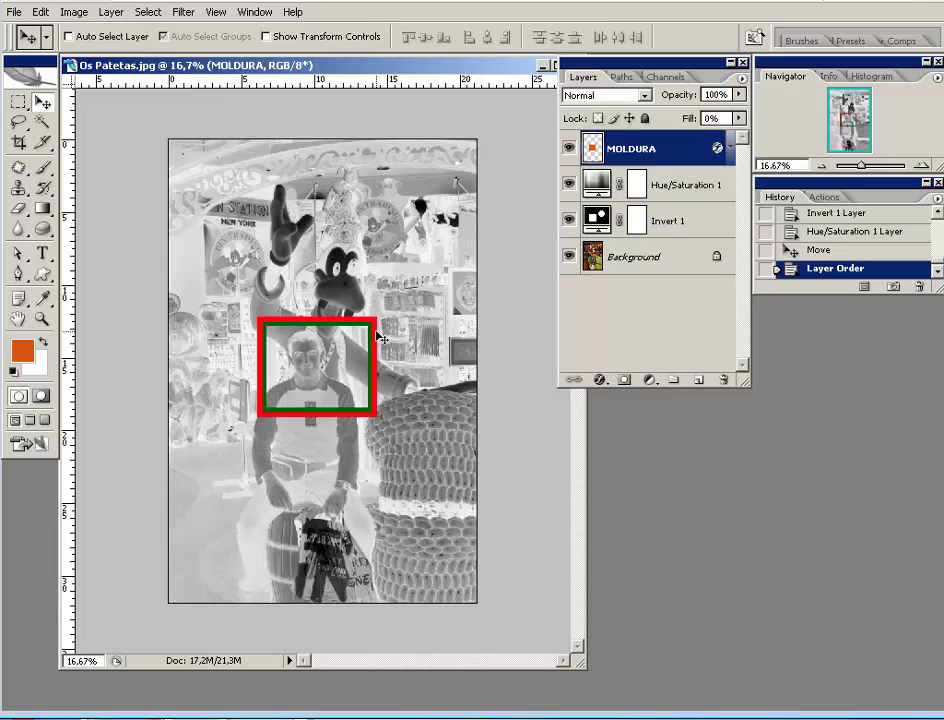
mouse_move(355, 328)
mouse_down()
mouse_move(390, 311)
mouse_move(332, 319)
mouse_up()
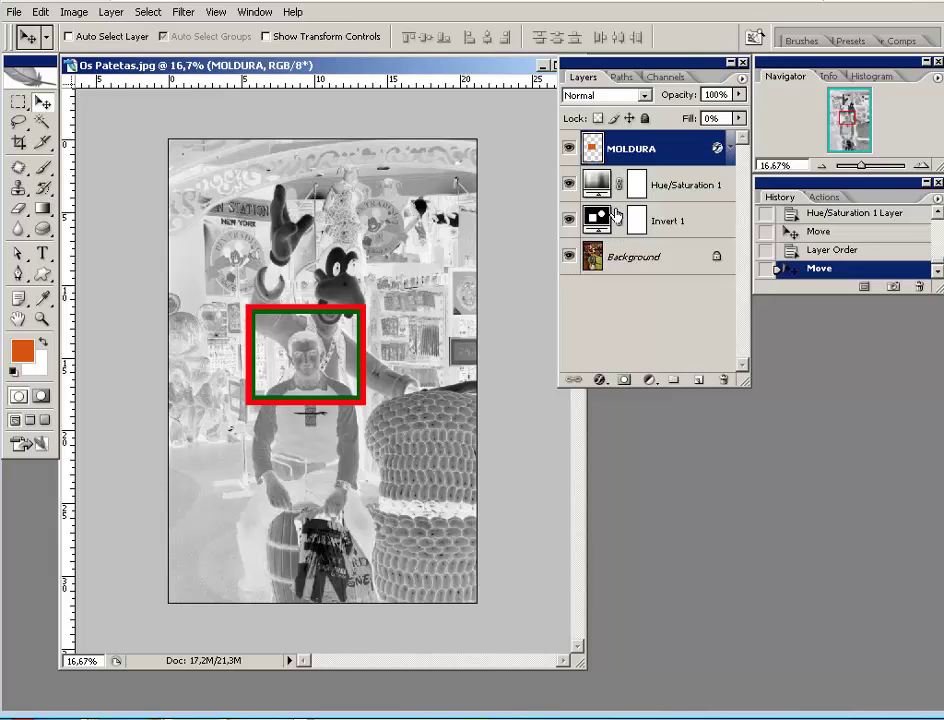
Reselect MOLDURA, shift the frame onto the head, and load its pixels as a selection
click(630, 185)
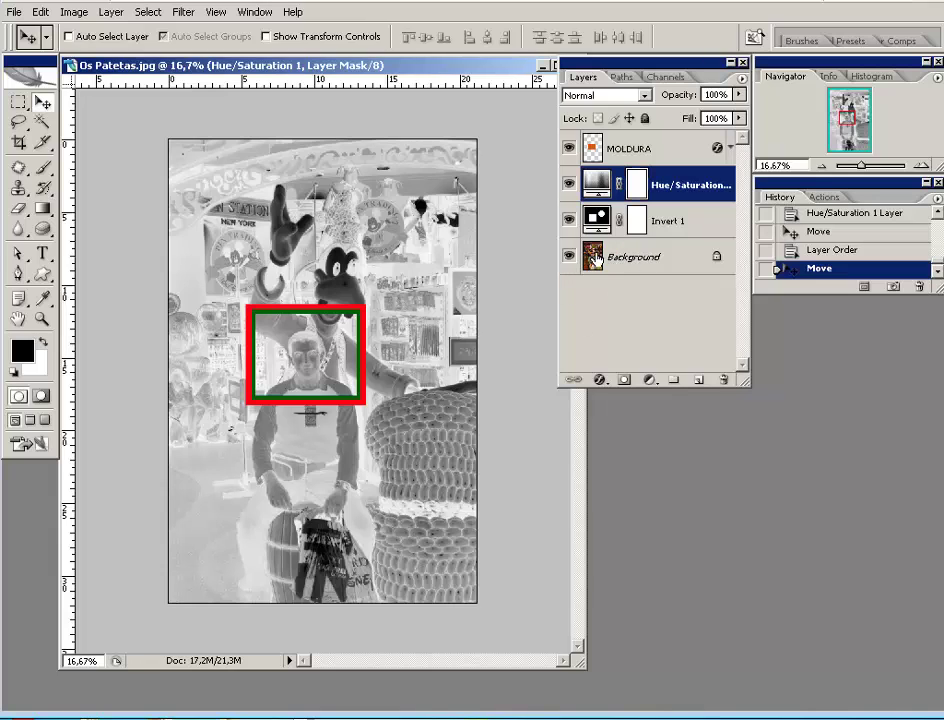
click(592, 258)
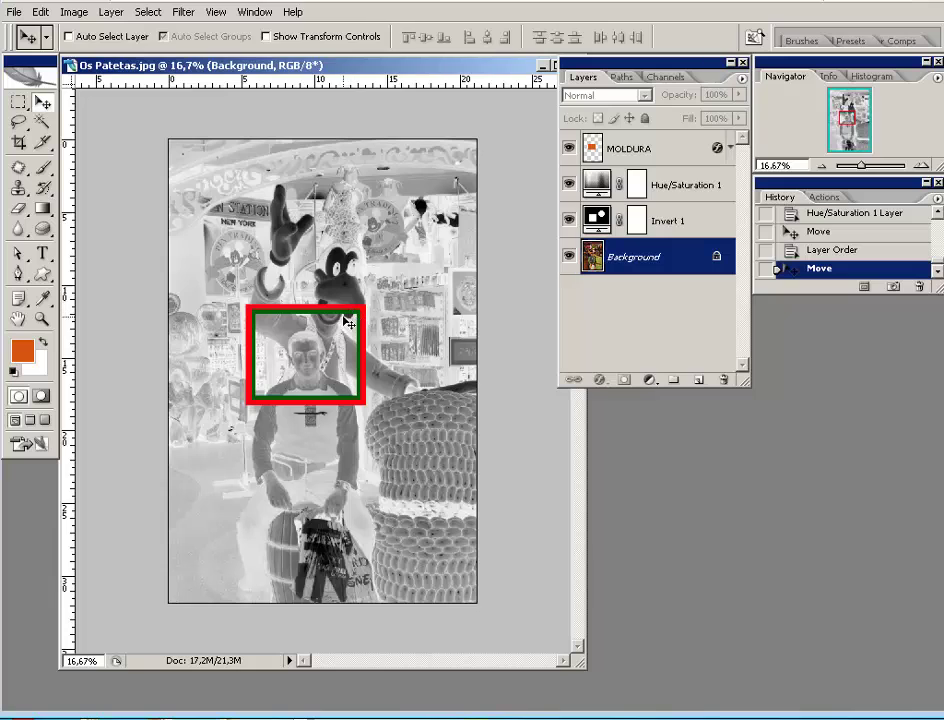
click(630, 148)
mouse_move(331, 386)
mouse_down()
mouse_move(311, 281)
mouse_move(340, 380)
mouse_up()
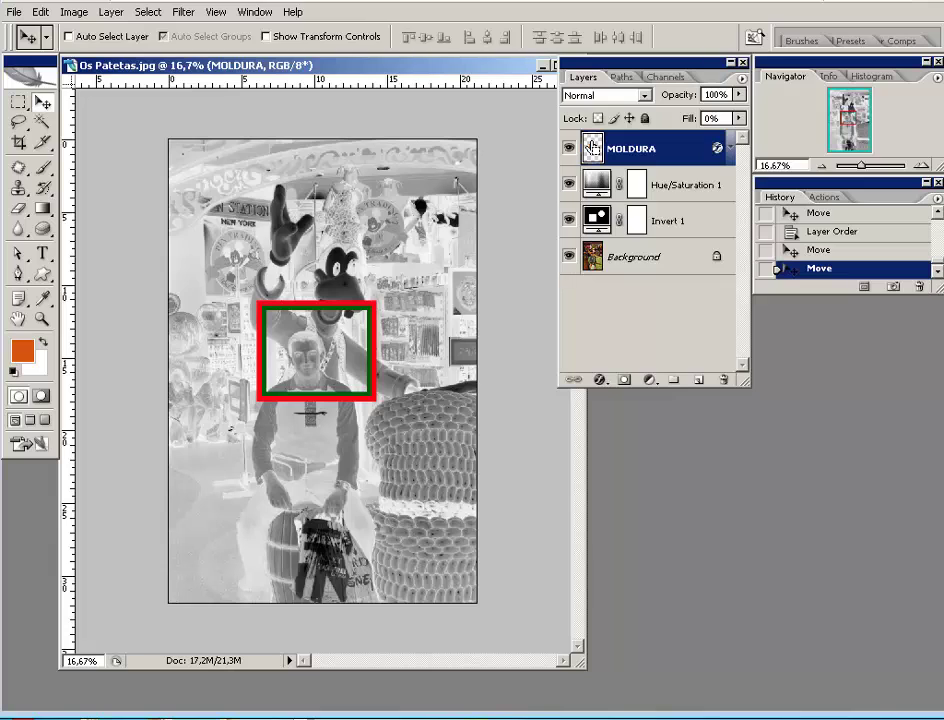
ctrl+click(593, 149)
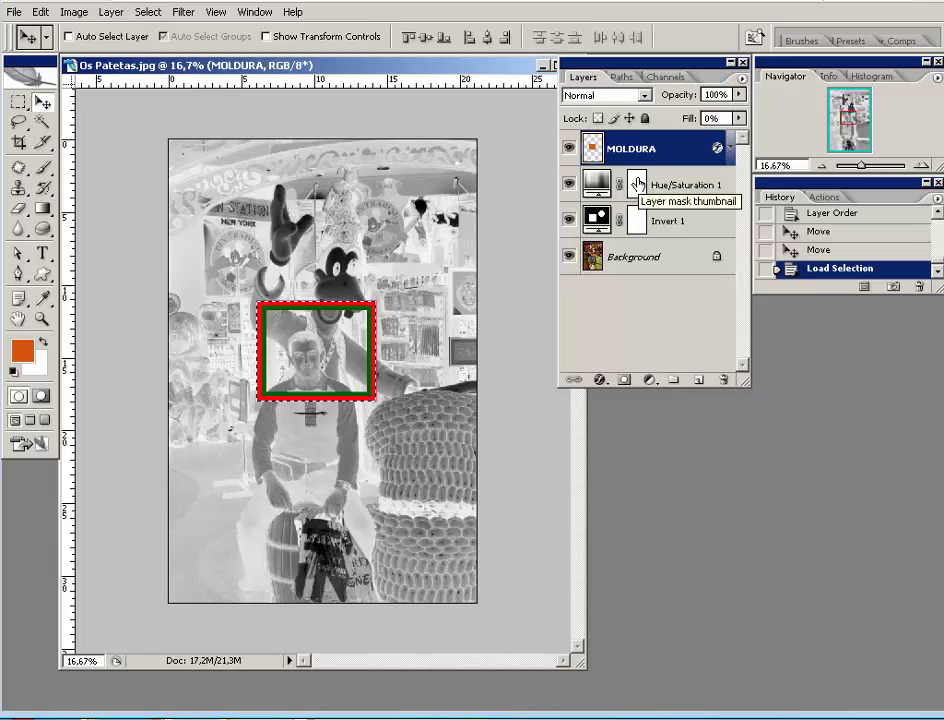
Fill the Hue/Saturation 1 and Invert 1 masks black inside the frame, then deselect
click(638, 185)
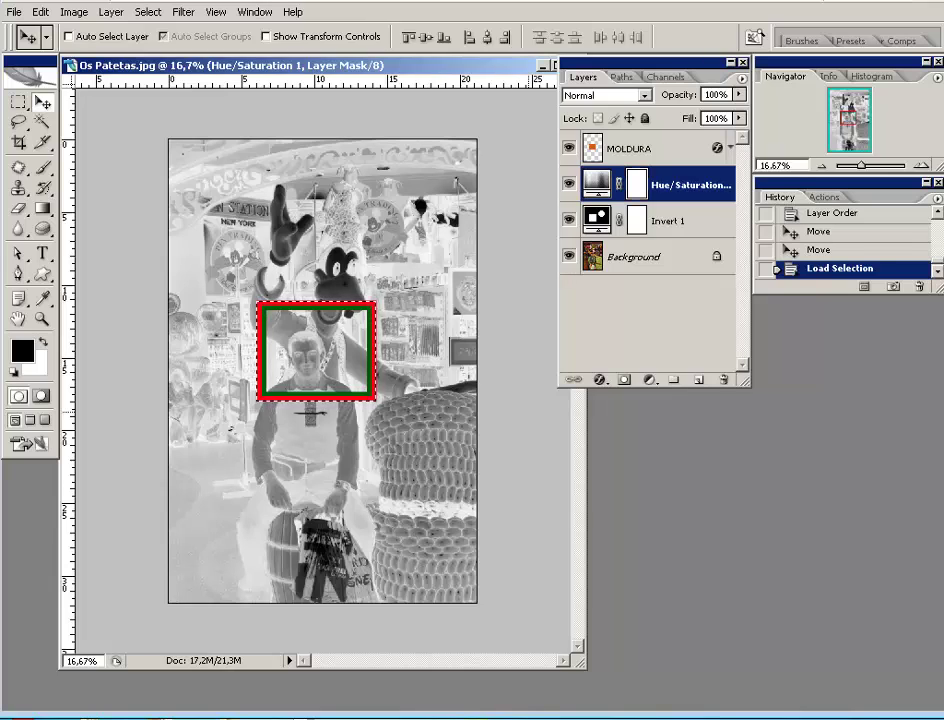
key(alt+BackSpace)
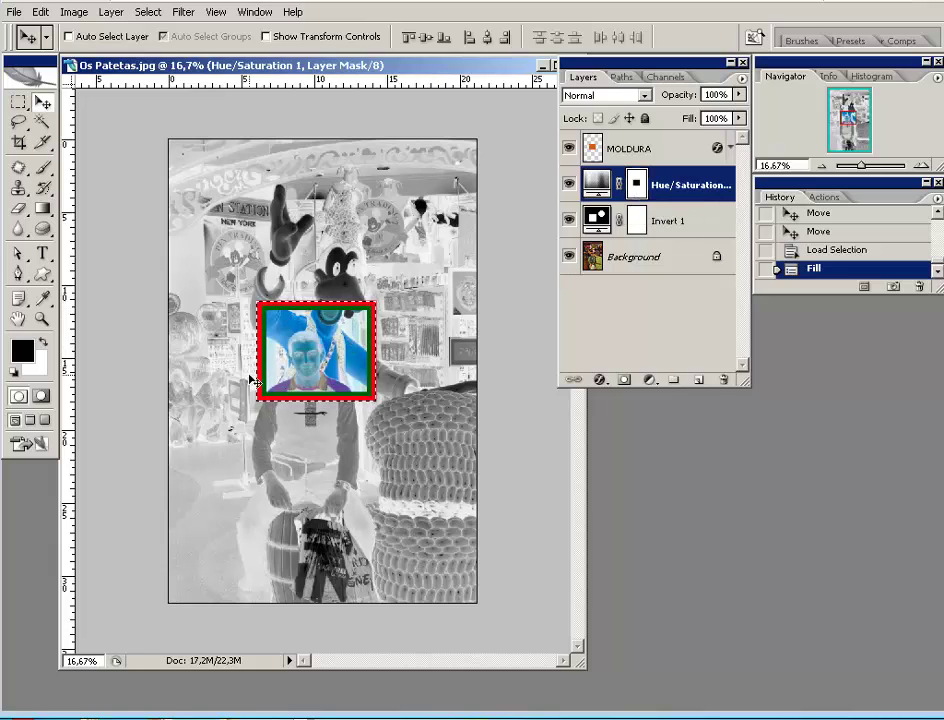
click(638, 221)
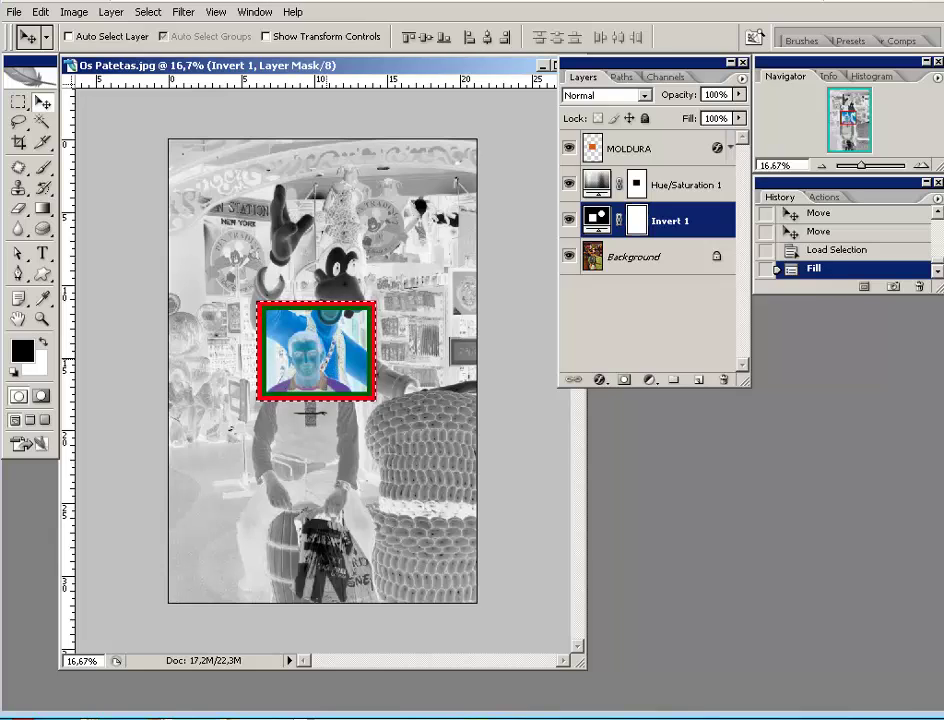
key(alt+BackSpace)
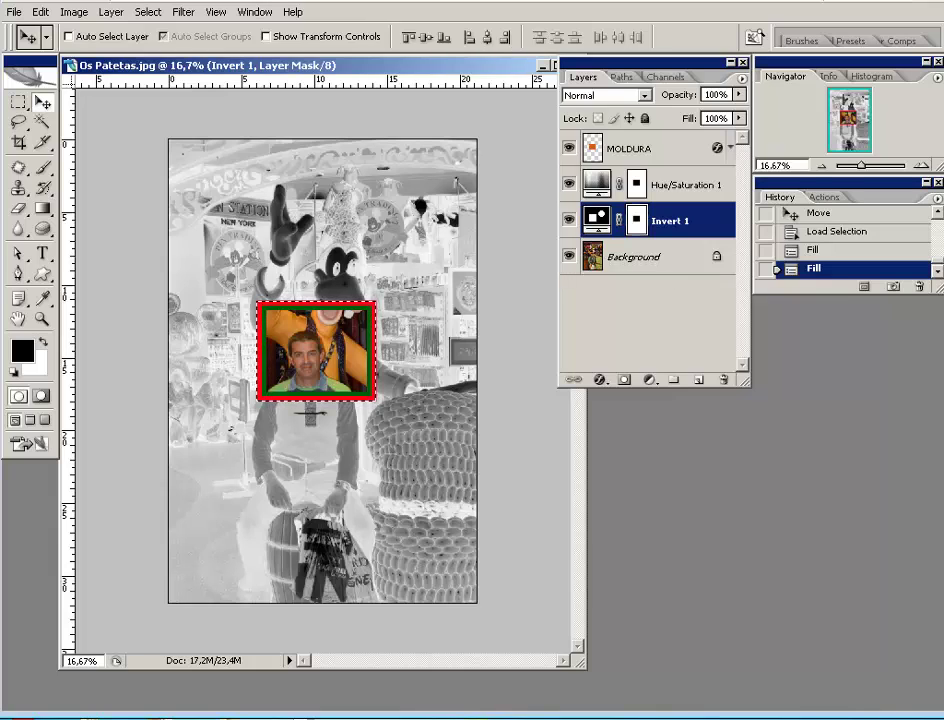
key(ctrl+h)
key(ctrl+d)
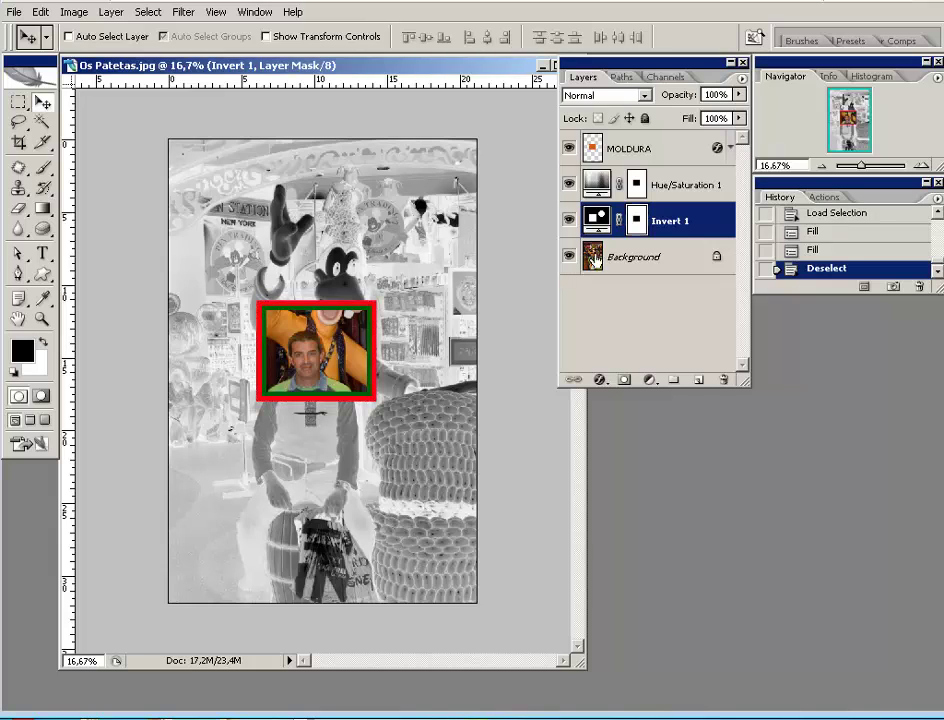
Test-move the MOLDURA frame over the shelves, then undo it back to the face
click(632, 148)
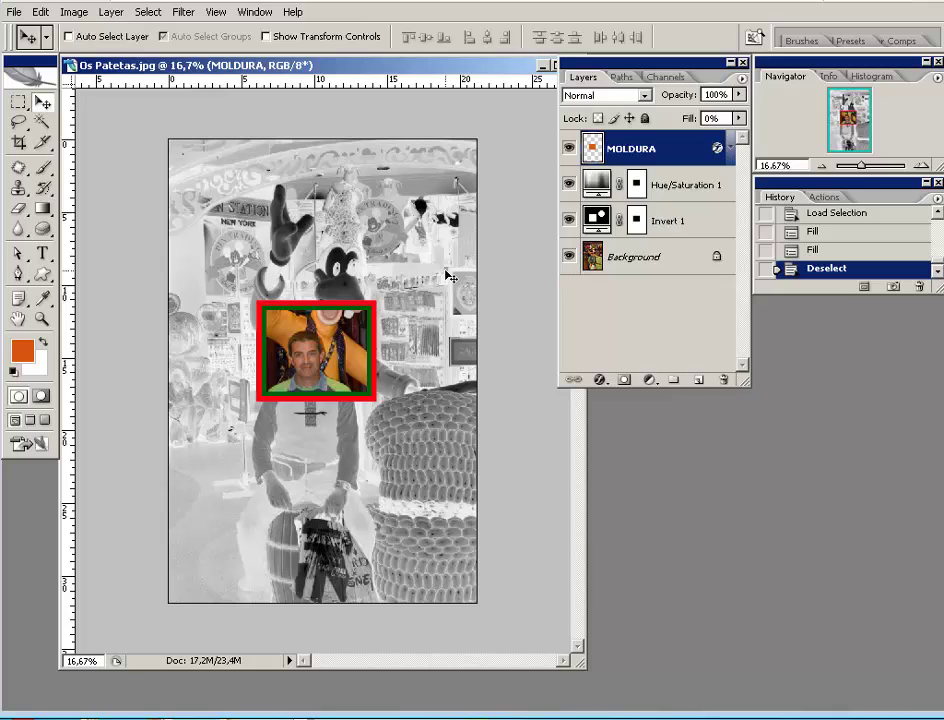
drag(339, 363, 428, 297)
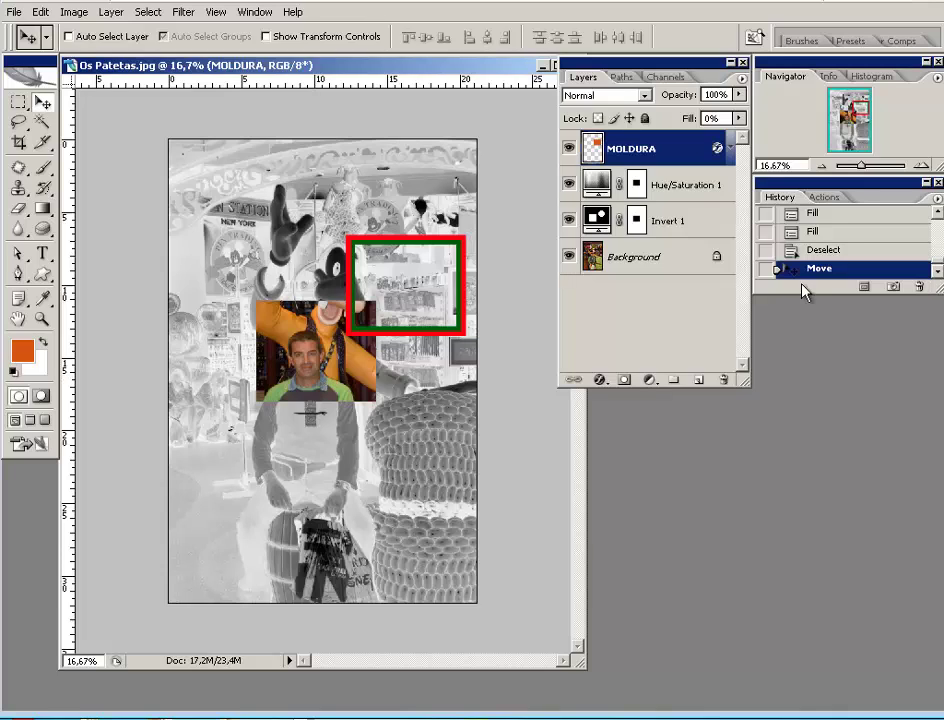
click(843, 252)
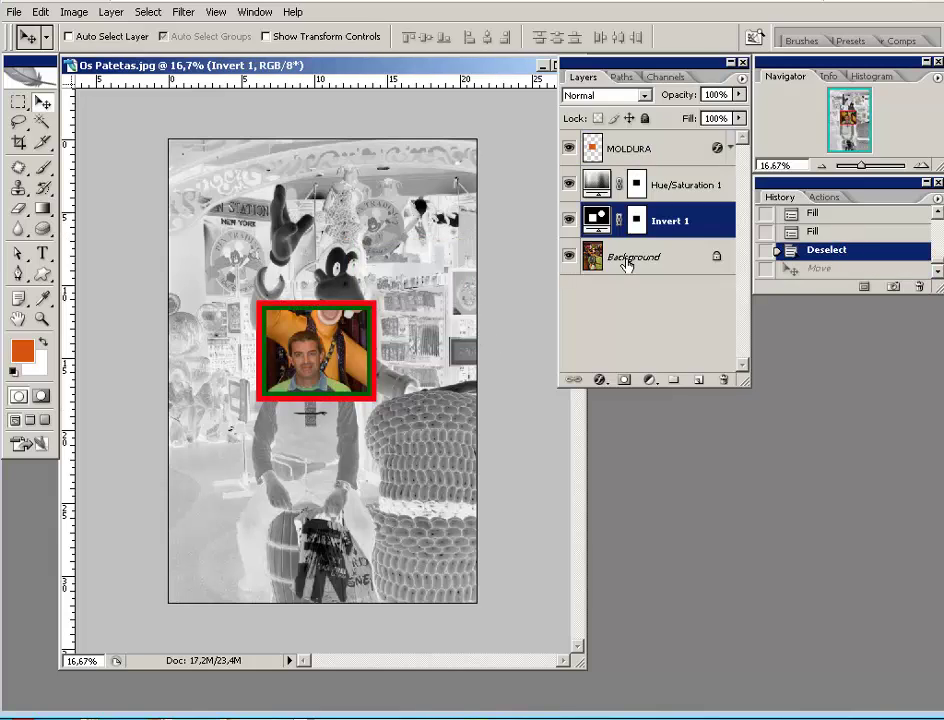
Select MOLDURA, Hue/Saturation 1 and Invert 1 together and link them
shift+click(680, 185)
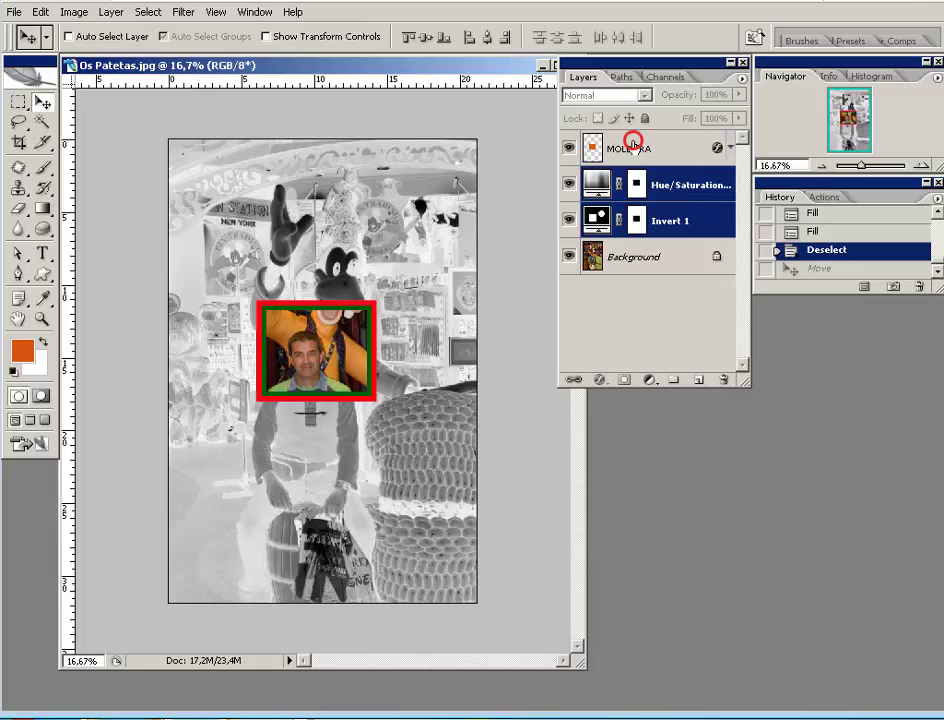
click(633, 146)
shift+click(680, 186)
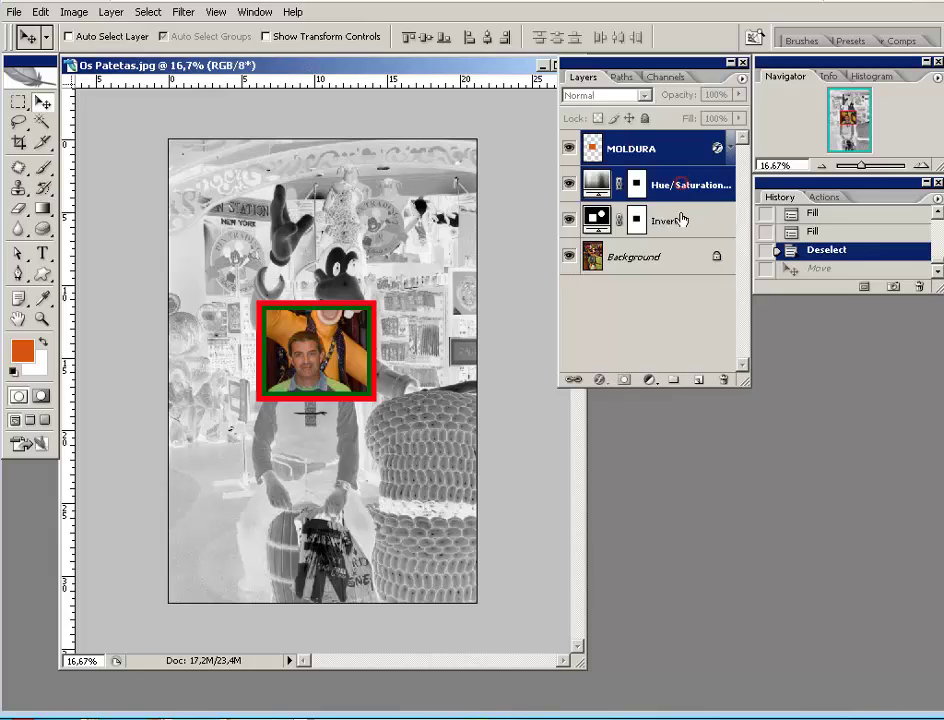
shift+click(648, 218)
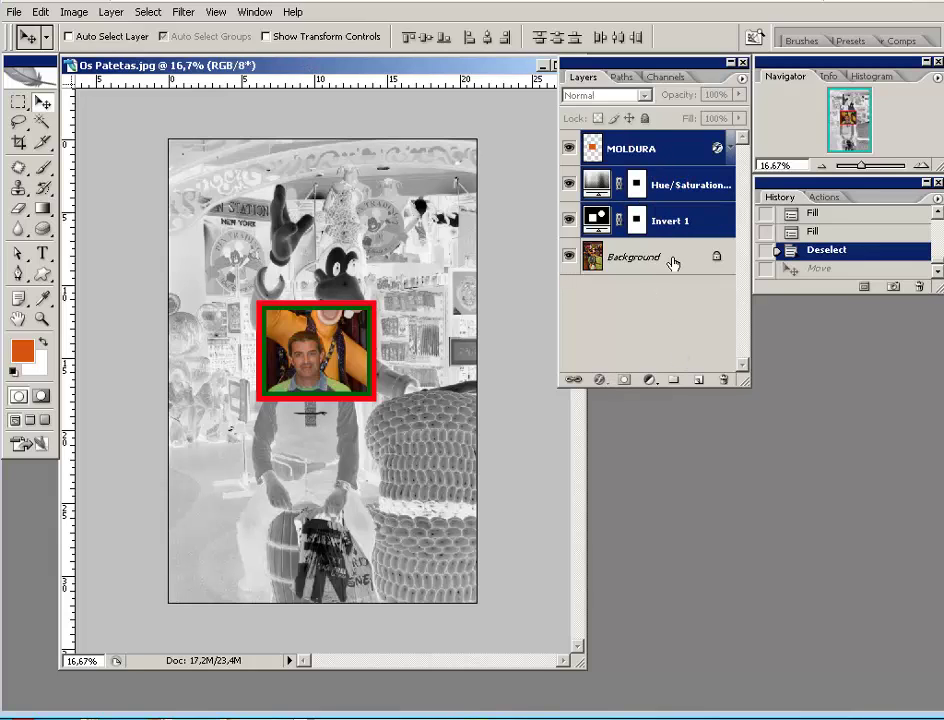
click(572, 382)
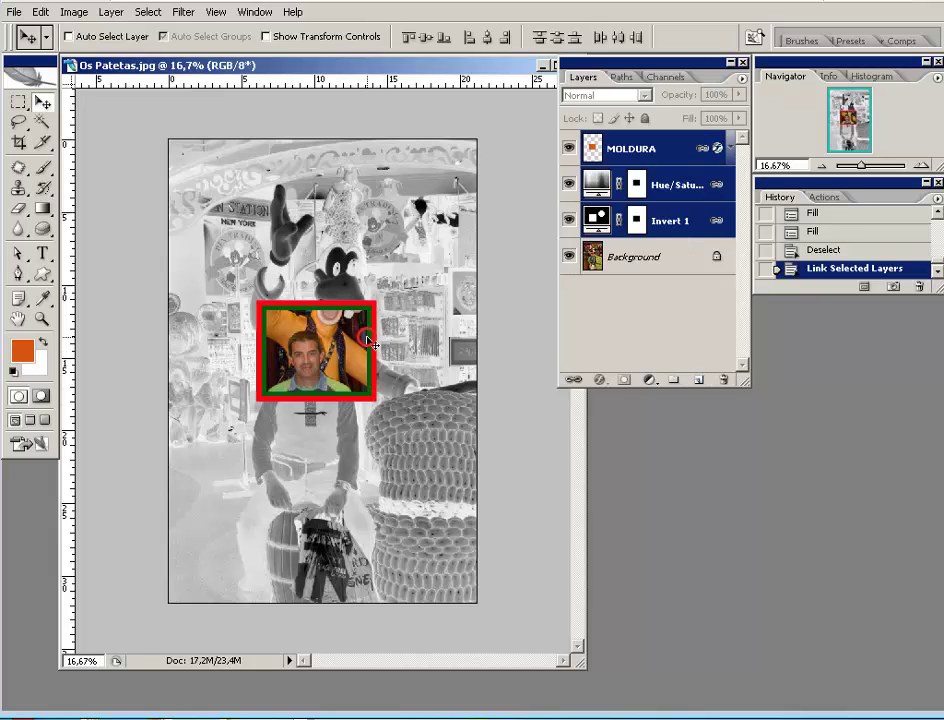
Drag the linked frame around the photo, past Goofy's face, and settle it on the man's face
mouse_move(368, 342)
mouse_down()
mouse_move(459, 247)
mouse_move(303, 228)
mouse_move(273, 212)
mouse_move(260, 176)
mouse_move(308, 212)
mouse_move(258, 242)
mouse_move(316, 342)
mouse_move(318, 405)
mouse_move(417, 557)
mouse_up()
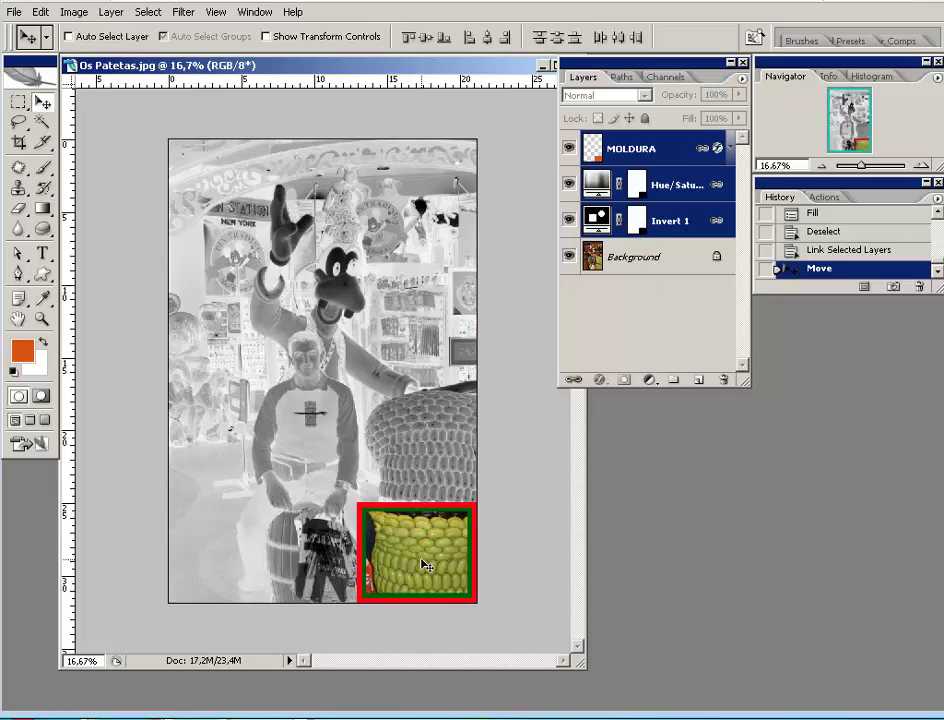
mouse_move(424, 566)
mouse_down()
mouse_move(372, 562)
mouse_move(240, 518)
mouse_move(271, 519)
mouse_move(340, 309)
mouse_up()
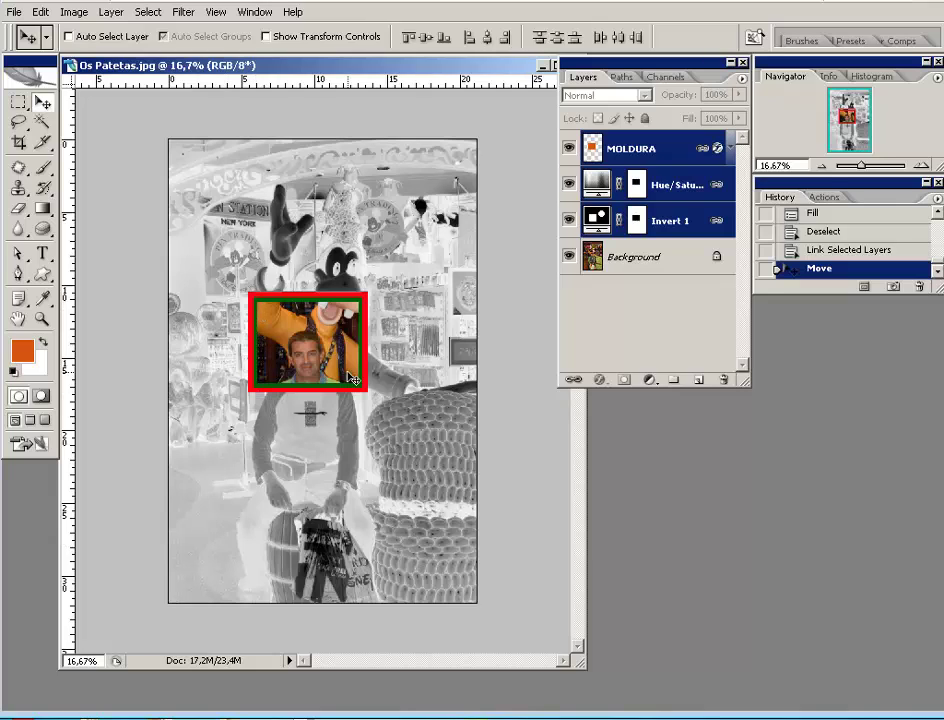
drag(232, 341, 329, 288)
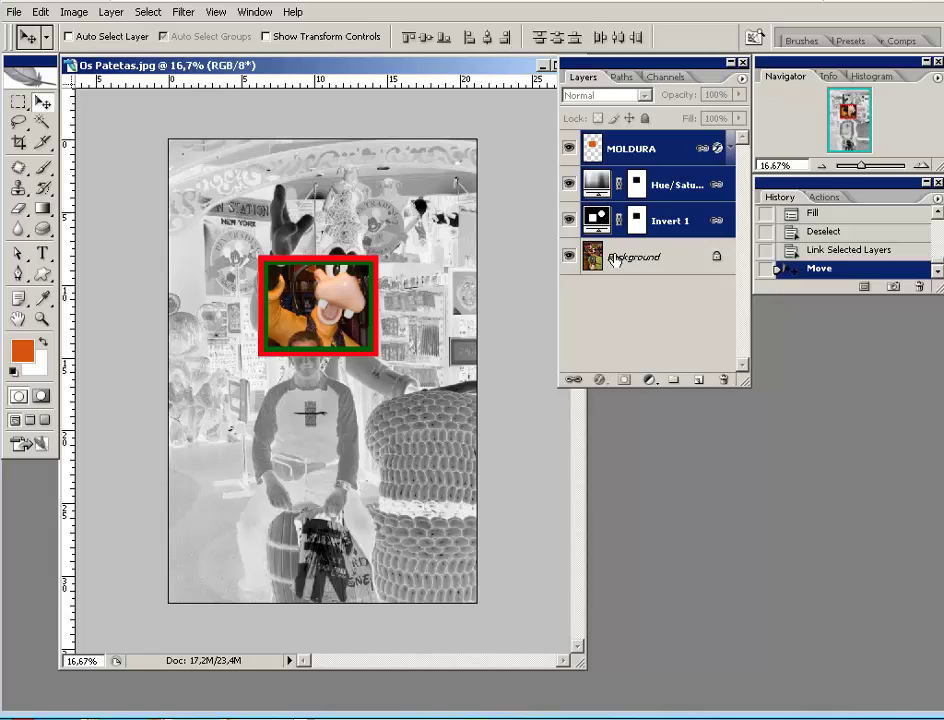
drag(341, 305, 320, 361)
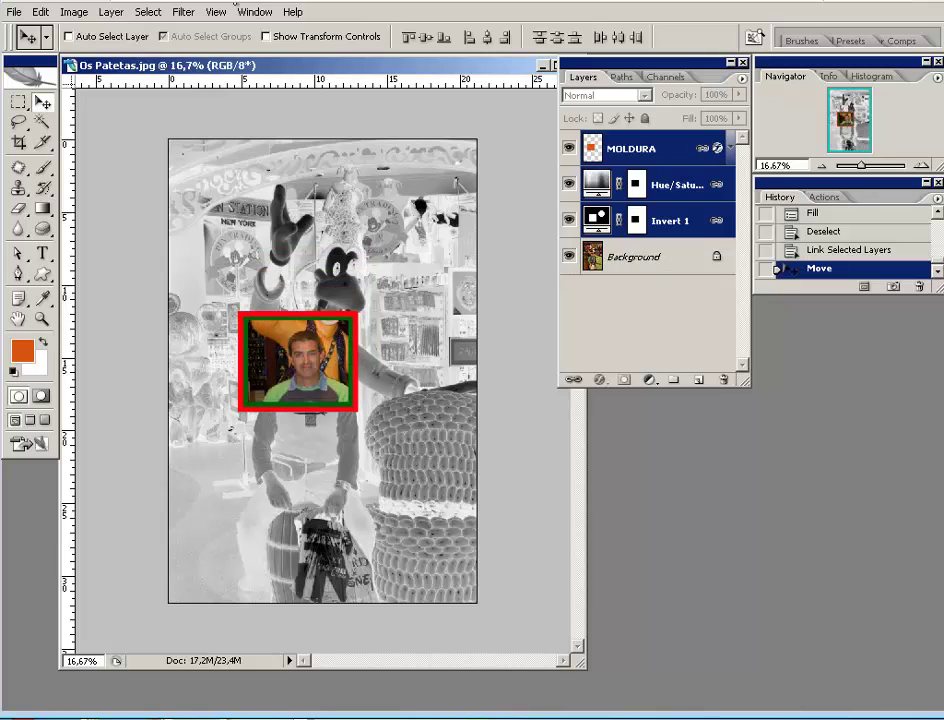
click(70, 12)
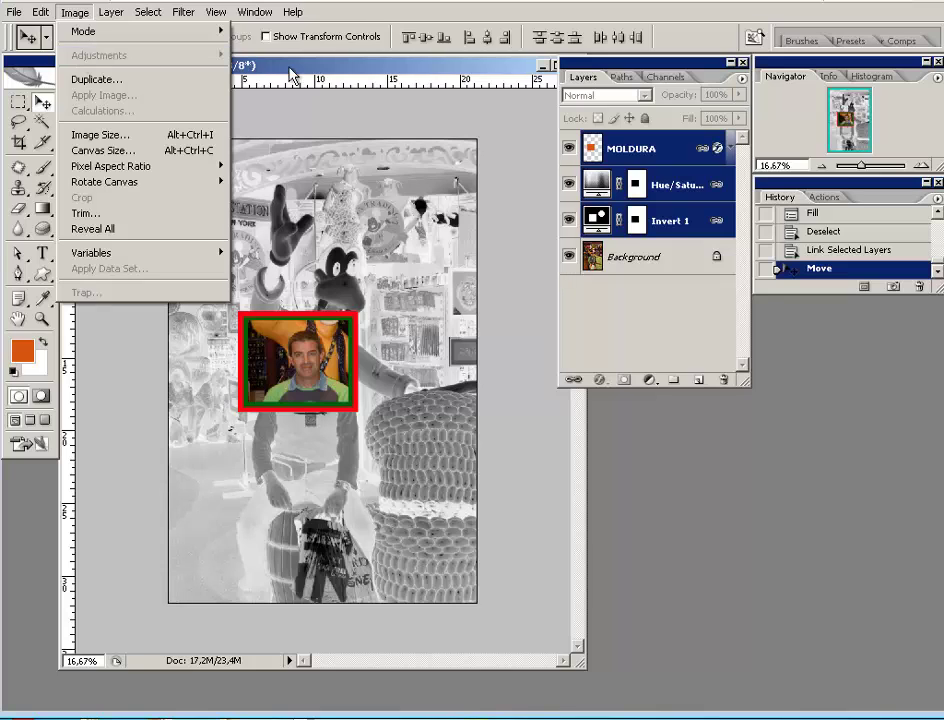
Dismiss the Image menu by clicking the empty grey workspace
click(697, 453)
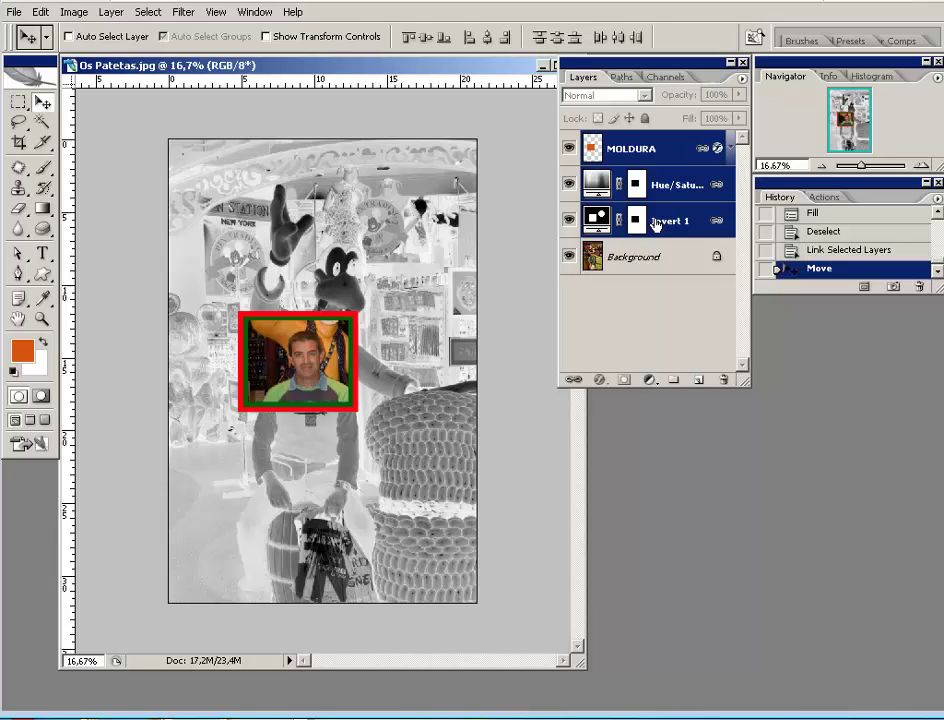
Hide Hue/Saturation 1 and Invert 1, then drag the frame toward the upper-right shelves
click(569, 184)
click(569, 220)
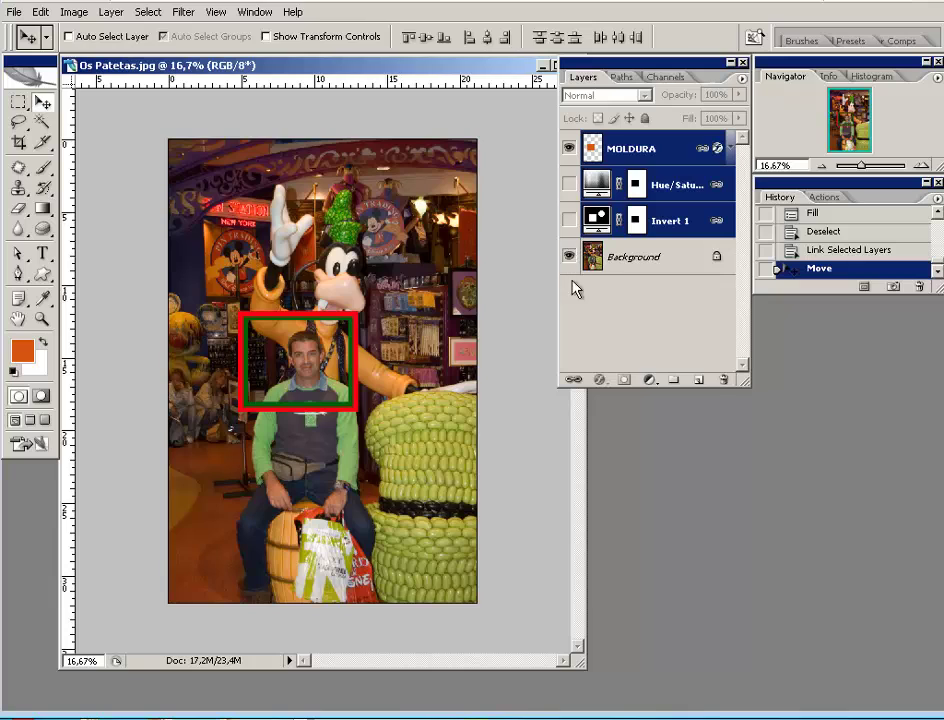
mouse_move(297, 408)
mouse_down()
mouse_move(280, 272)
mouse_move(254, 266)
mouse_up()
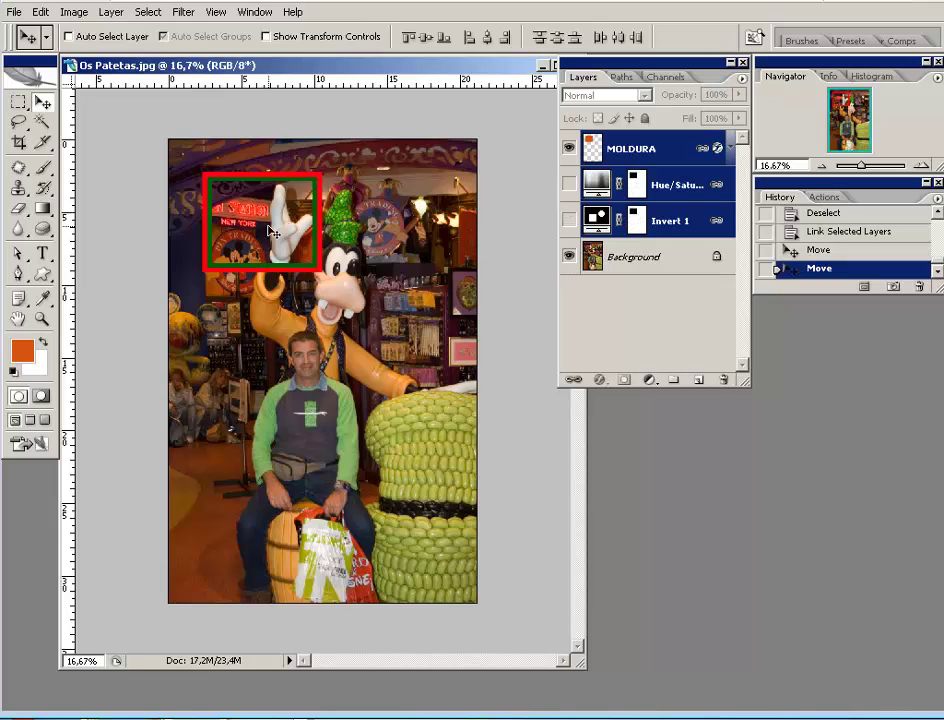
mouse_move(298, 216)
mouse_down()
mouse_move(391, 459)
mouse_move(451, 256)
mouse_up()
Show Hue/Saturation 1 and Invert 1 again and drag the frame back over the man's face
click(568, 184)
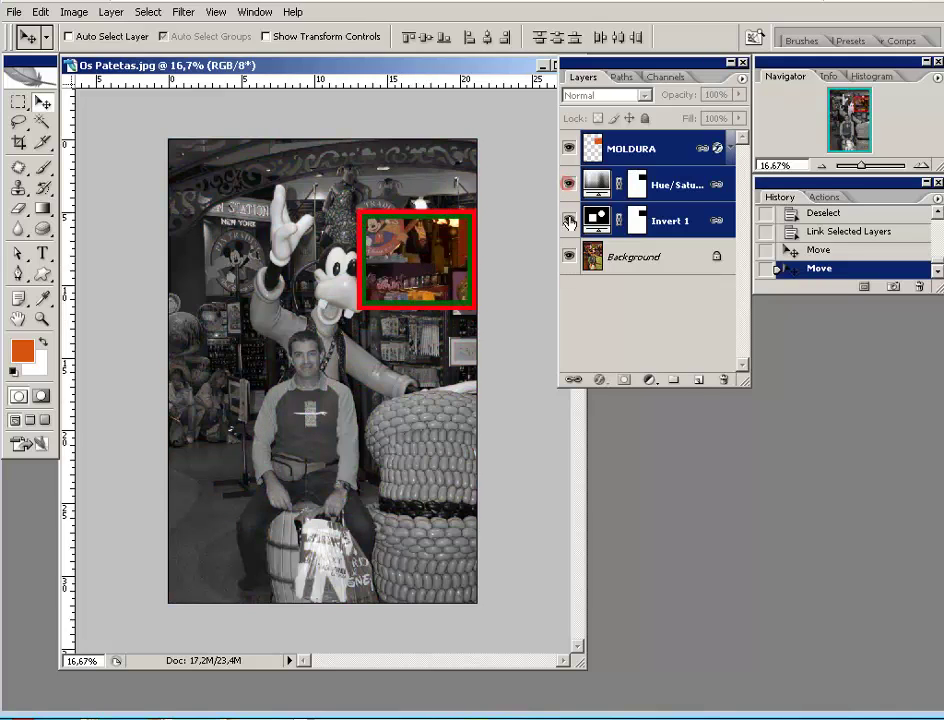
click(568, 220)
mouse_move(399, 281)
mouse_down()
mouse_move(313, 285)
mouse_move(290, 369)
mouse_up()
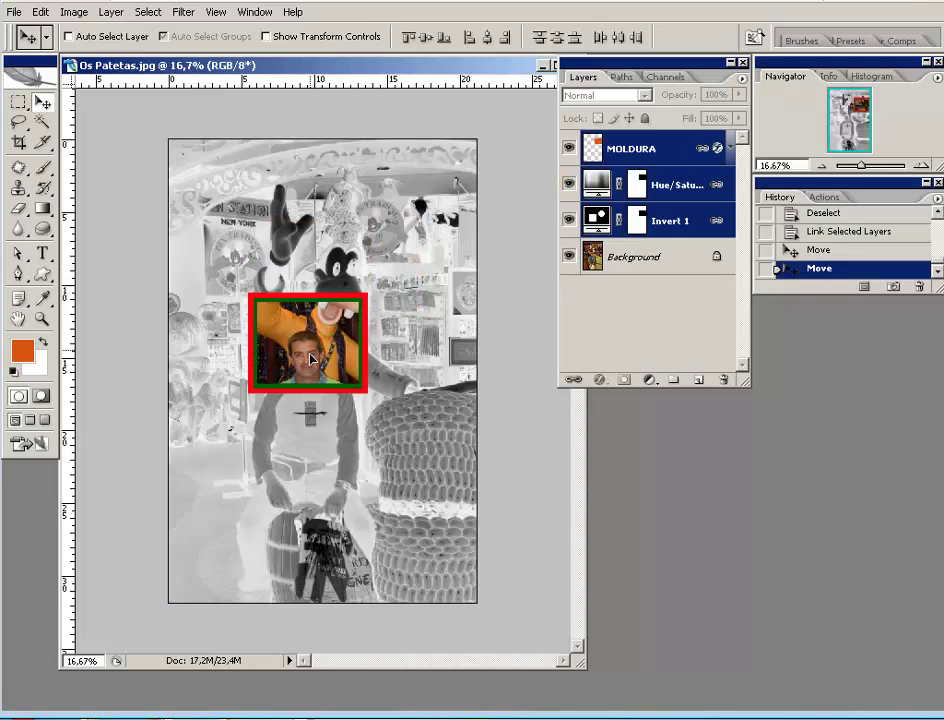